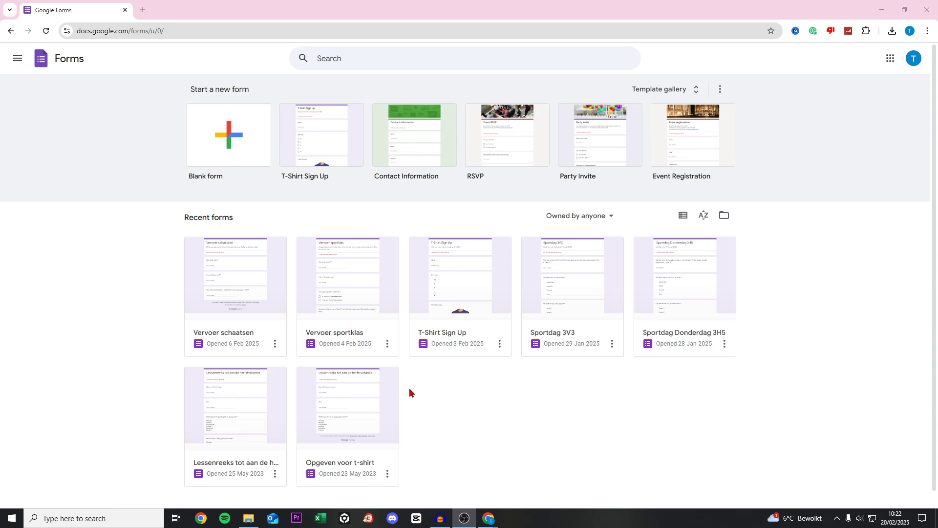
- Create a blank form titled "Quiz 1" with the description "Complete all the answers!"
{"action": "left_click", "coordinate": [226, 145]}
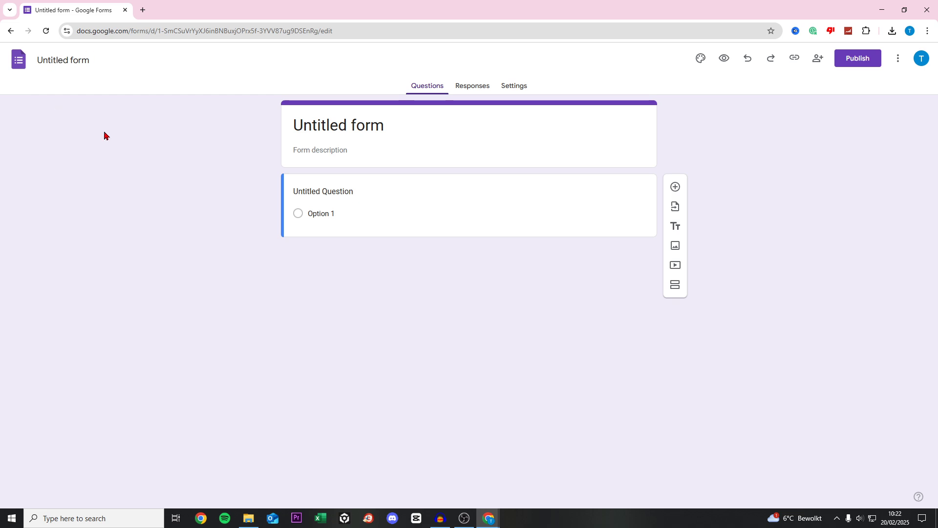
{"action": "left_click", "coordinate": [322, 122]}
{"action": "left_click_drag", "start_coordinate": [404, 134], "coordinate": [280, 135]}
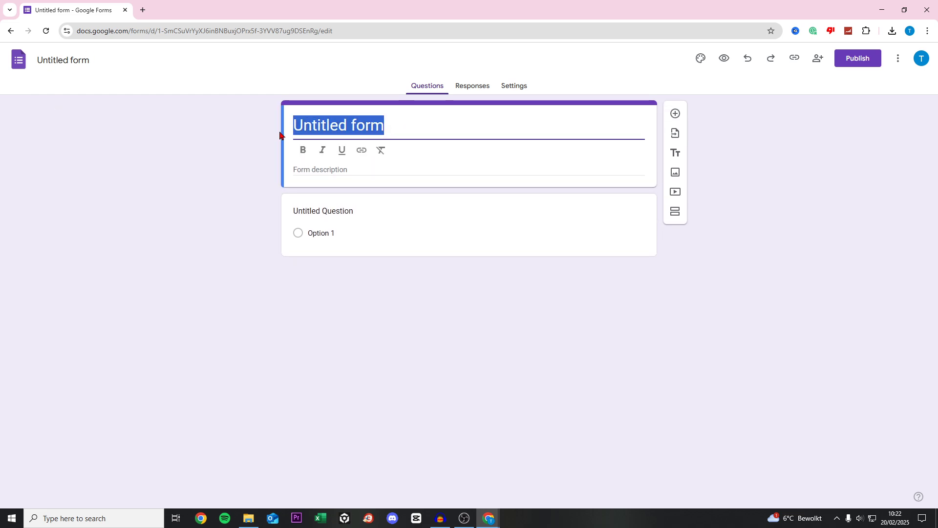
{"action": "type", "text": "Quiz 1"}
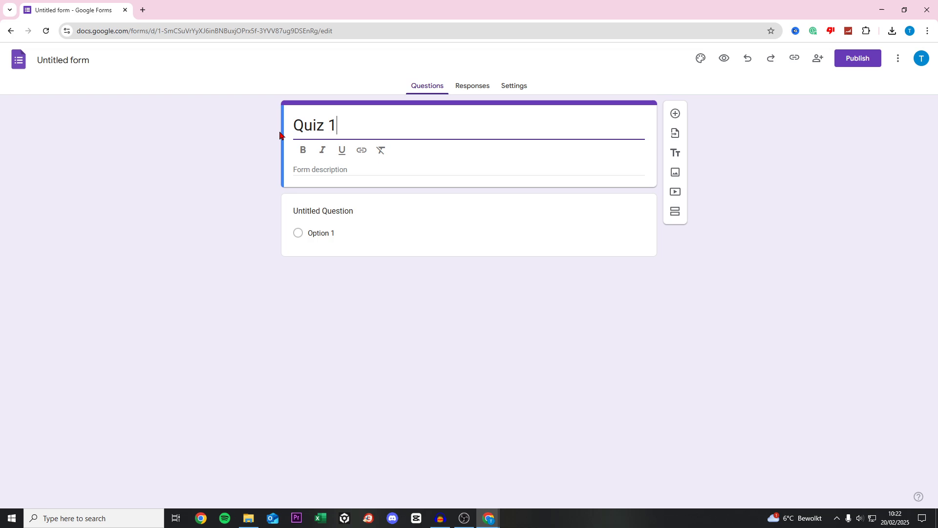
{"action": "key", "text": "Tab"}
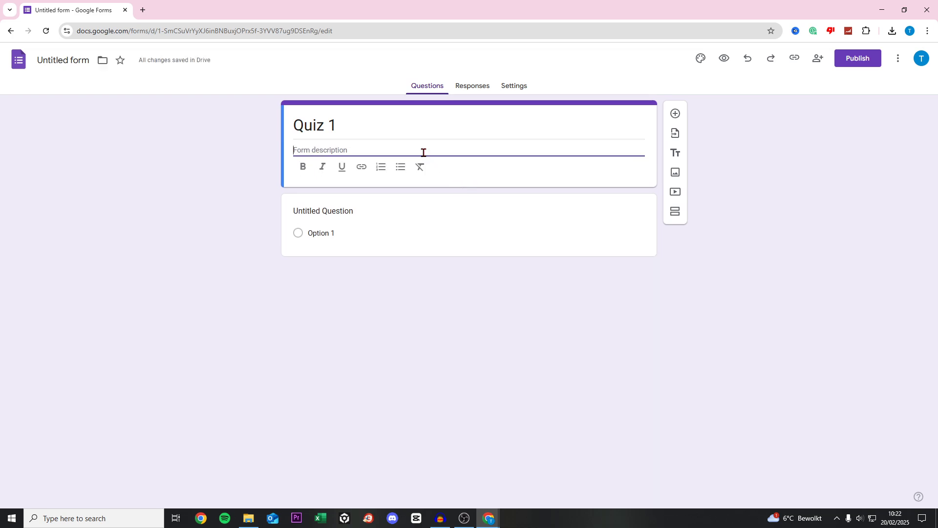
{"action": "type", "text": "Q"}
{"action": "type", "text": "omplete all the answers!"}
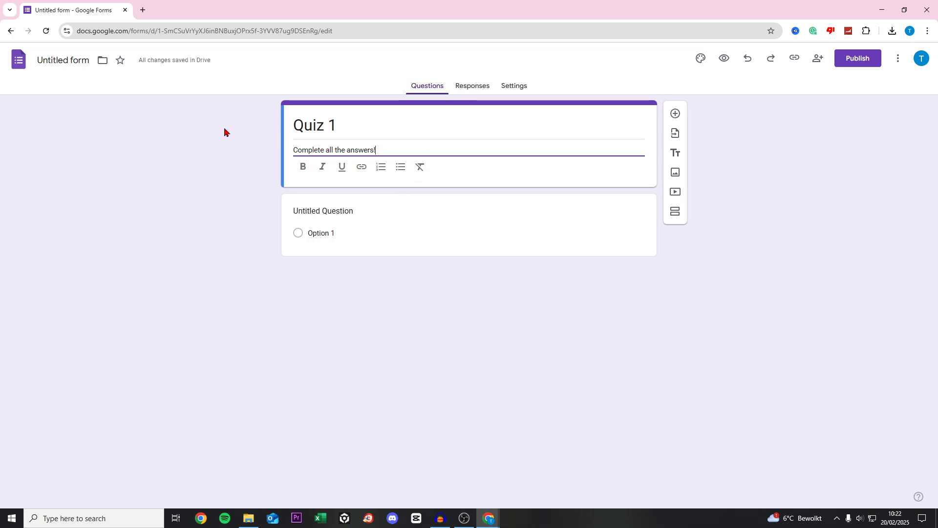
- Turn the form into a quiz in its settings and check the default question point value
{"action": "left_click", "coordinate": [510, 86]}
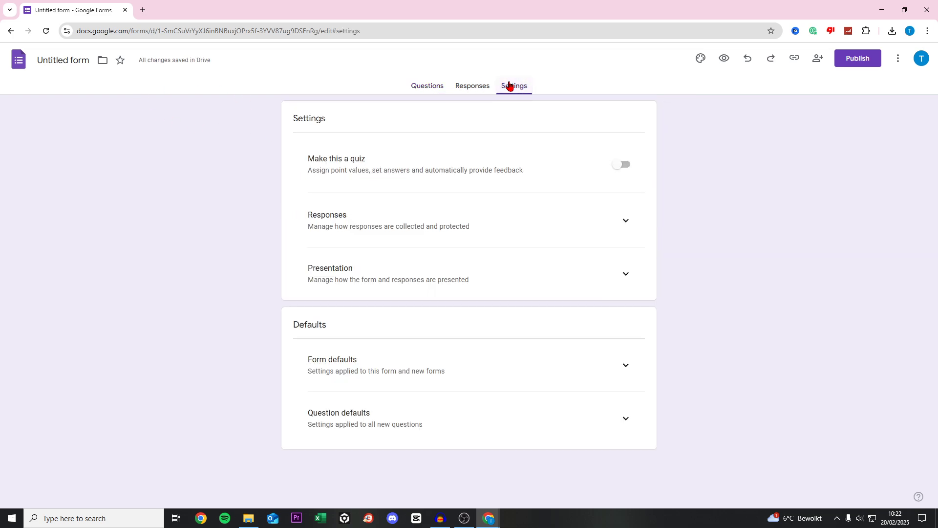
{"action": "left_click", "coordinate": [621, 165]}
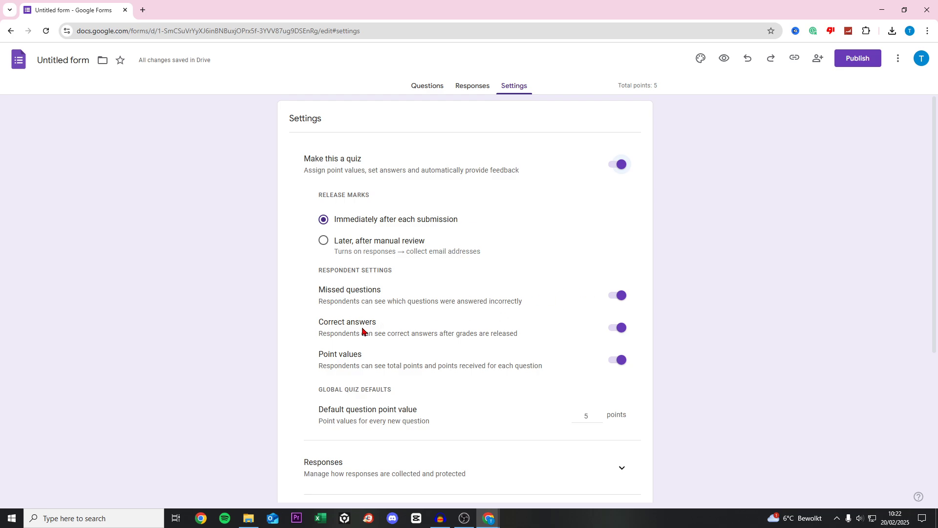
{"action": "scroll", "coordinate": [326, 363], "scroll_direction": "down", "scroll_amount": 1}
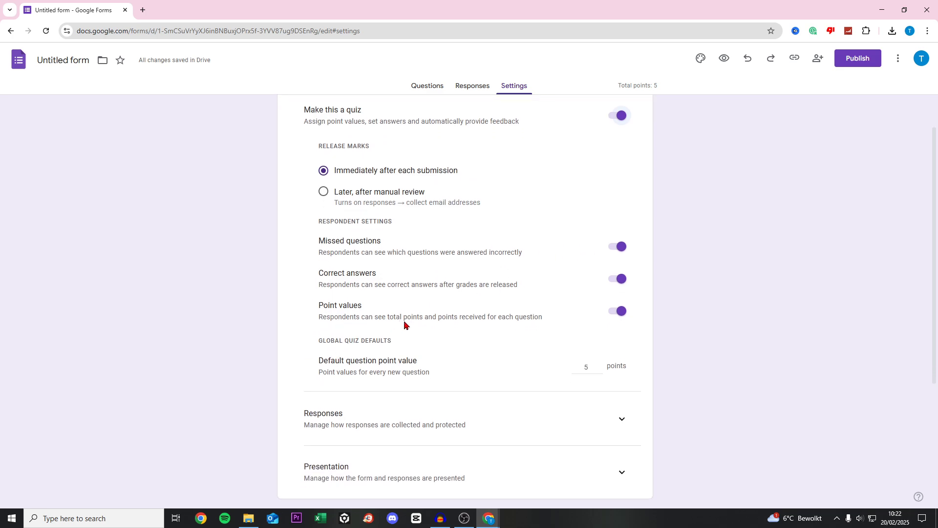
{"action": "scroll", "coordinate": [382, 321], "scroll_direction": "down", "scroll_amount": 1}
{"action": "left_click_drag", "start_coordinate": [318, 314], "coordinate": [434, 315]}
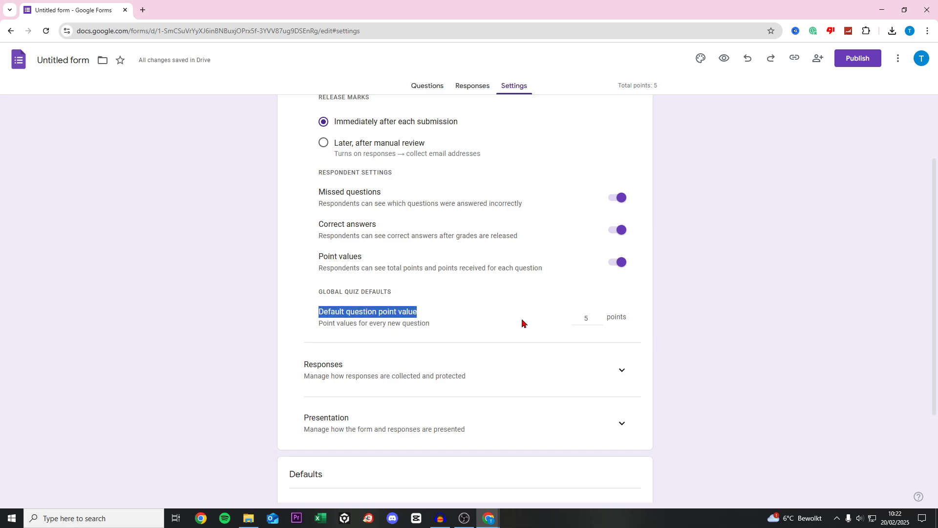
{"action": "left_click", "coordinate": [591, 319]}
- Turn on "Limit to 1 response" in the form's response settings
{"action": "scroll", "coordinate": [684, 339], "scroll_direction": "down", "scroll_amount": 1}
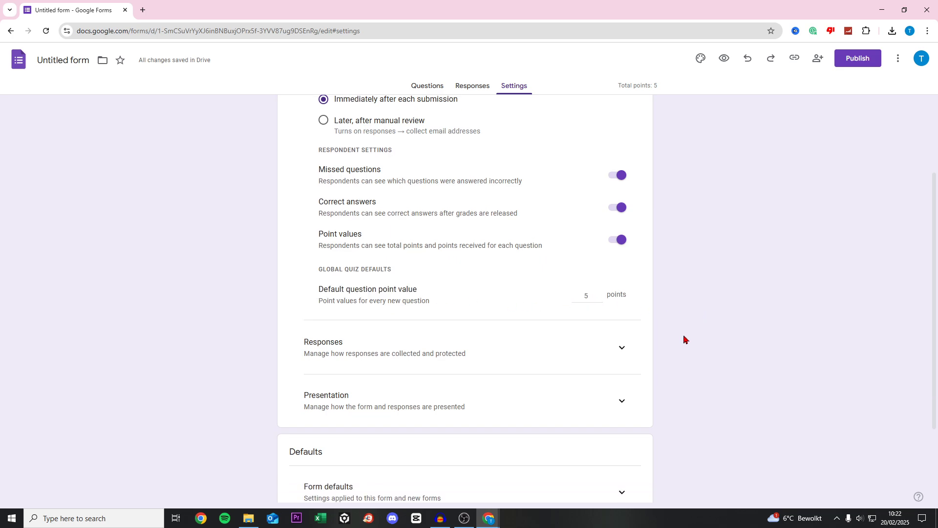
{"action": "scroll", "coordinate": [684, 339], "scroll_direction": "down", "scroll_amount": 2}
{"action": "left_click", "coordinate": [622, 242]}
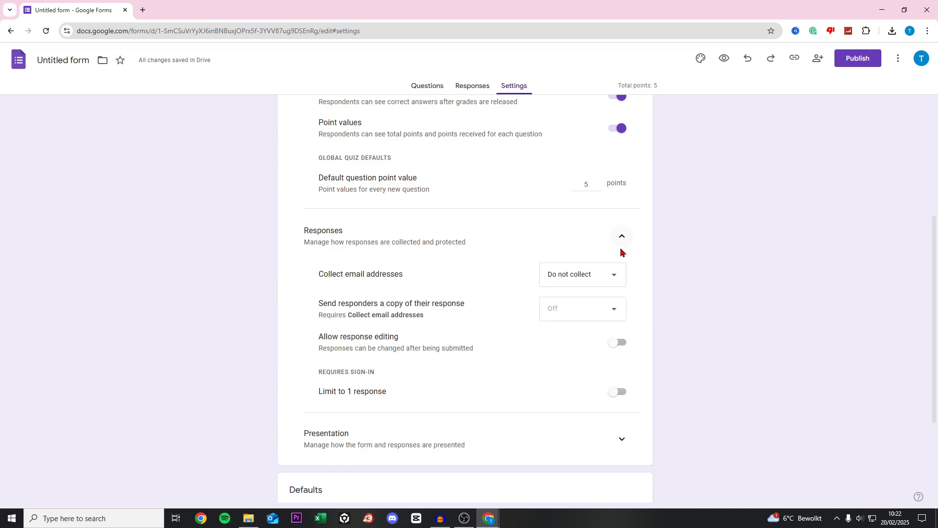
{"action": "scroll", "coordinate": [621, 251], "scroll_direction": "down", "scroll_amount": 3}
{"action": "left_click_drag", "start_coordinate": [318, 248], "coordinate": [403, 251]}
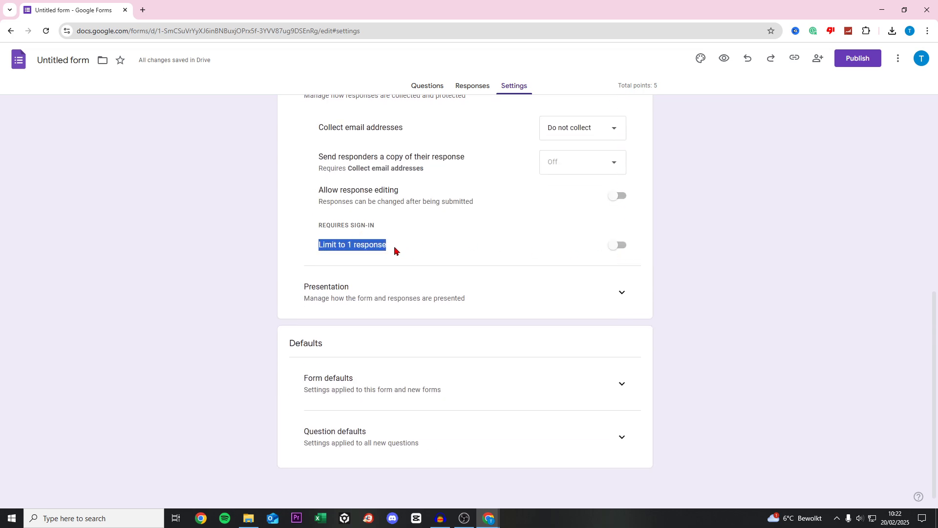
{"action": "left_click", "coordinate": [618, 247]}
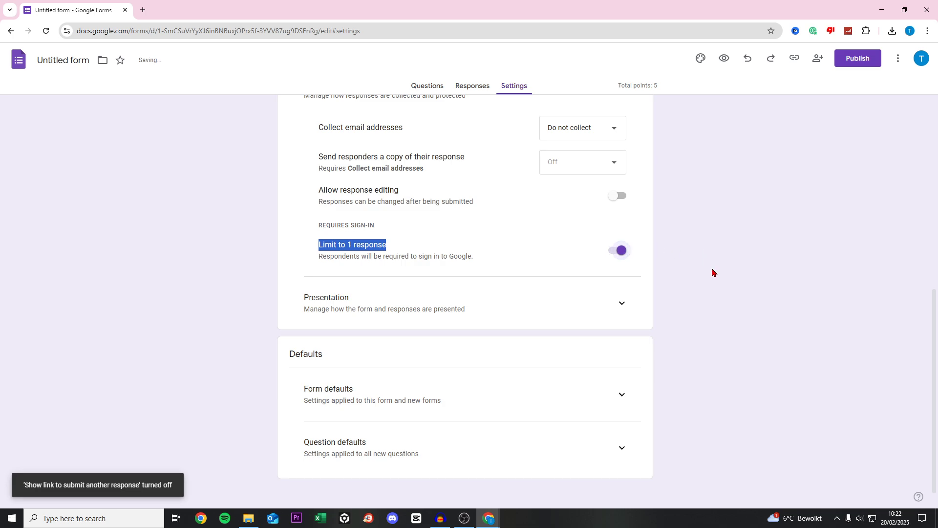
{"action": "scroll", "coordinate": [709, 289], "scroll_direction": "up", "scroll_amount": 8}
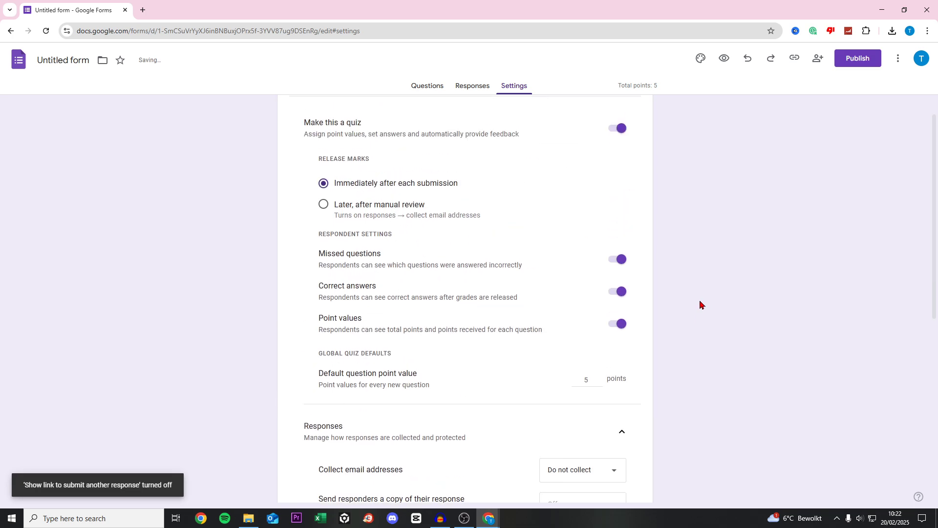
- Return to the form's questions and set the first question's text to "How many feet does a cat has?"
{"action": "left_click", "coordinate": [437, 92]}
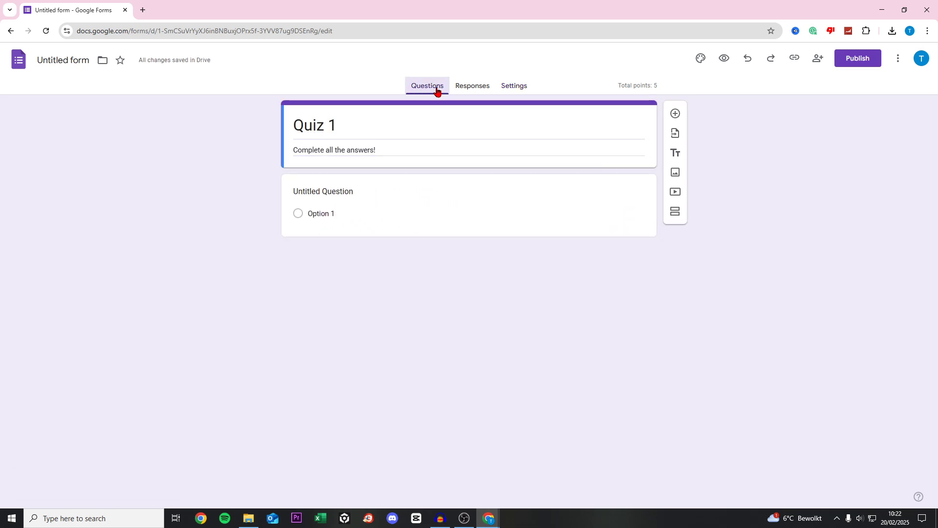
{"action": "left_click", "coordinate": [347, 194]}
{"action": "left_click_drag", "start_coordinate": [365, 198], "coordinate": [300, 201]}
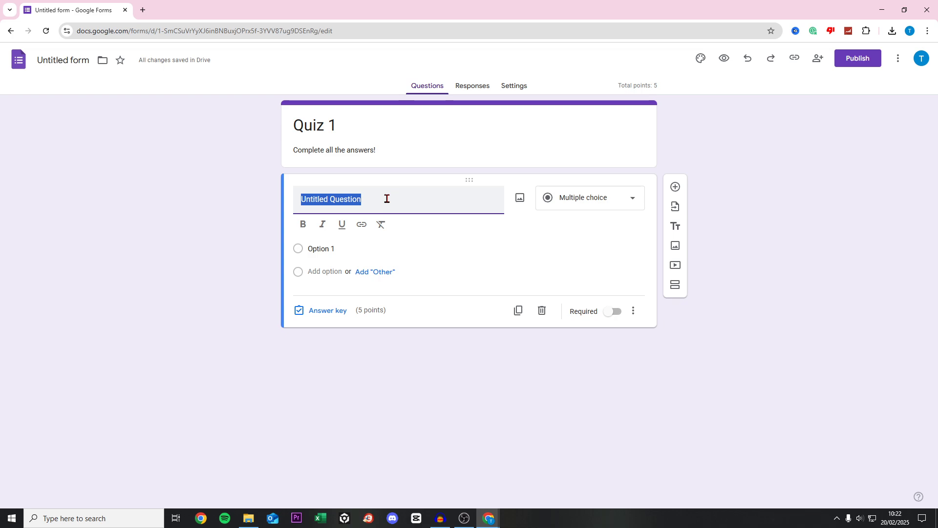
{"action": "type", "text": "How many fe"}
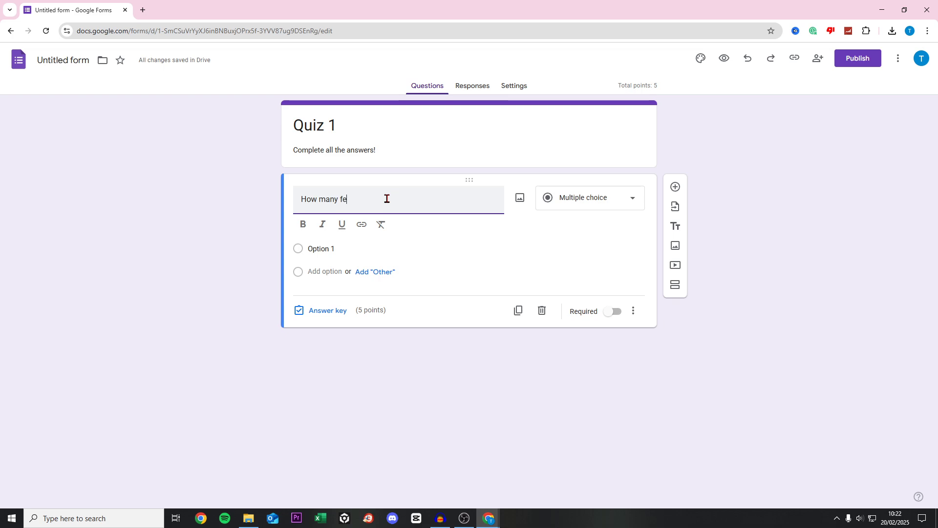
{"action": "type", "text": "et does a cat has?"}
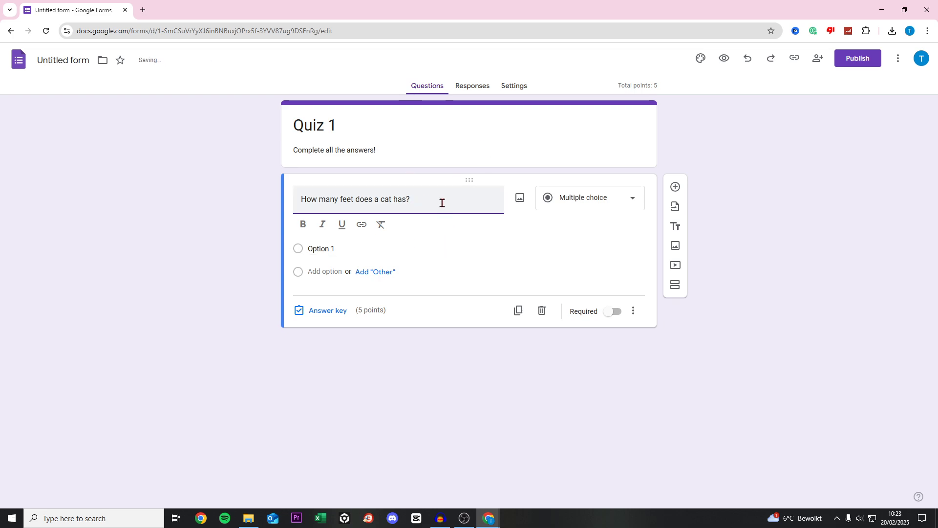
- Switch the cat question to the Short answer type, and set it back to Multiple choice
{"action": "left_click", "coordinate": [601, 202]}
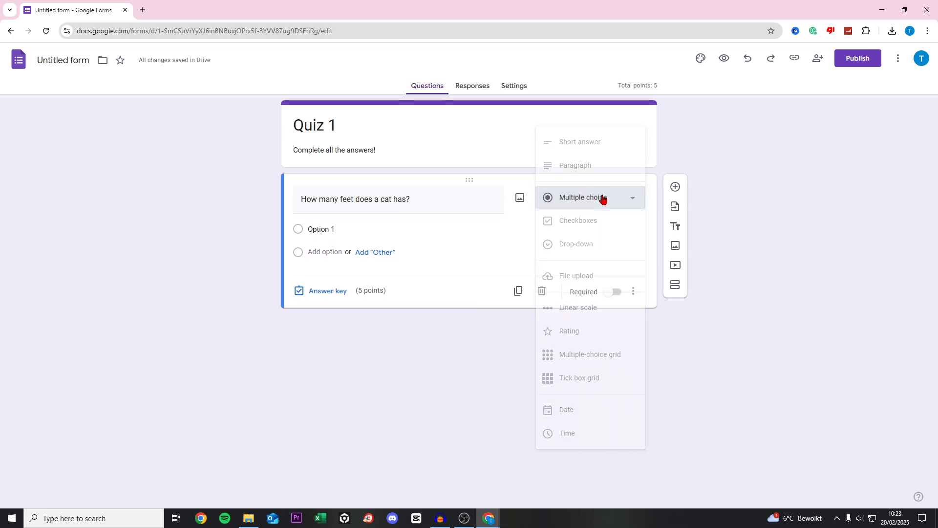
{"action": "left_click", "coordinate": [604, 200]}
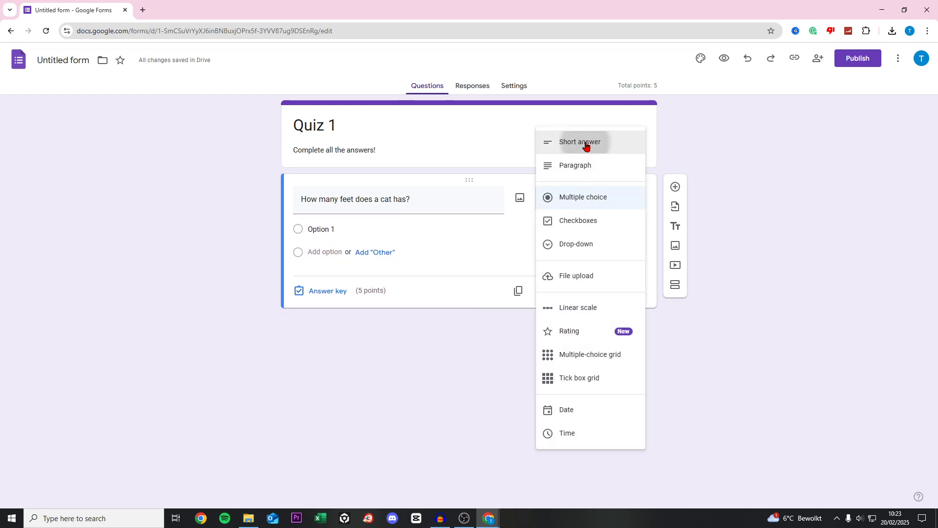
{"action": "left_click", "coordinate": [586, 145]}
{"action": "left_click", "coordinate": [586, 209]}
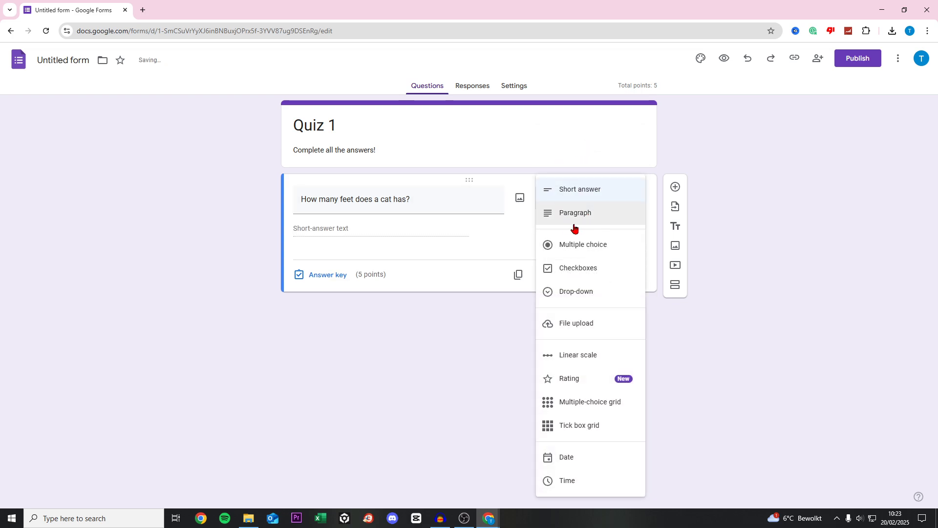
{"action": "left_click", "coordinate": [604, 247]}
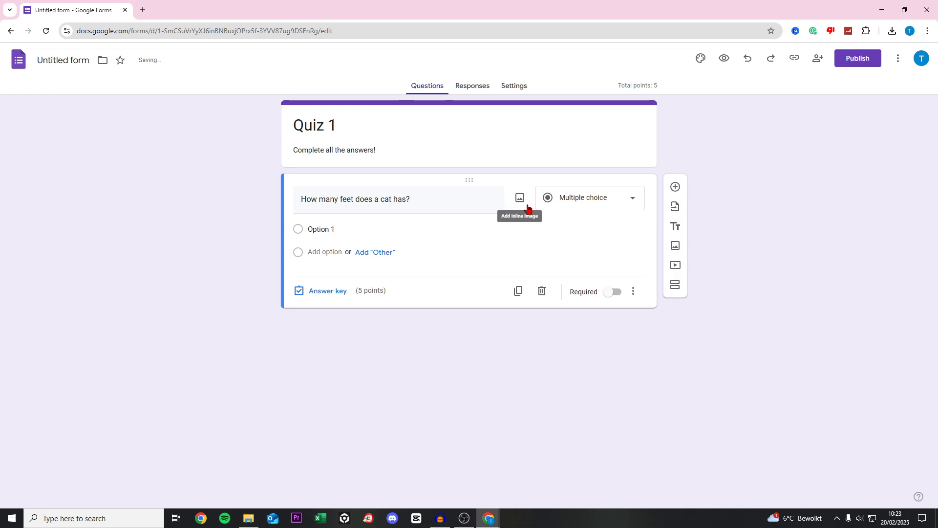
- Give the cat question the answer options 1, 2, 3 and 4, plus an "Other" option
{"action": "left_click", "coordinate": [347, 231]}
{"action": "type", "text": "1"}
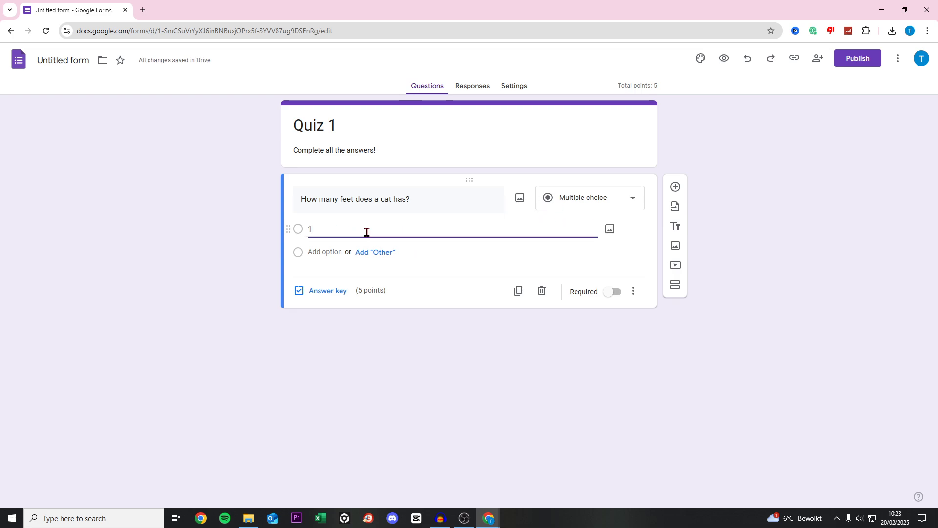
{"action": "left_click", "coordinate": [380, 272]}
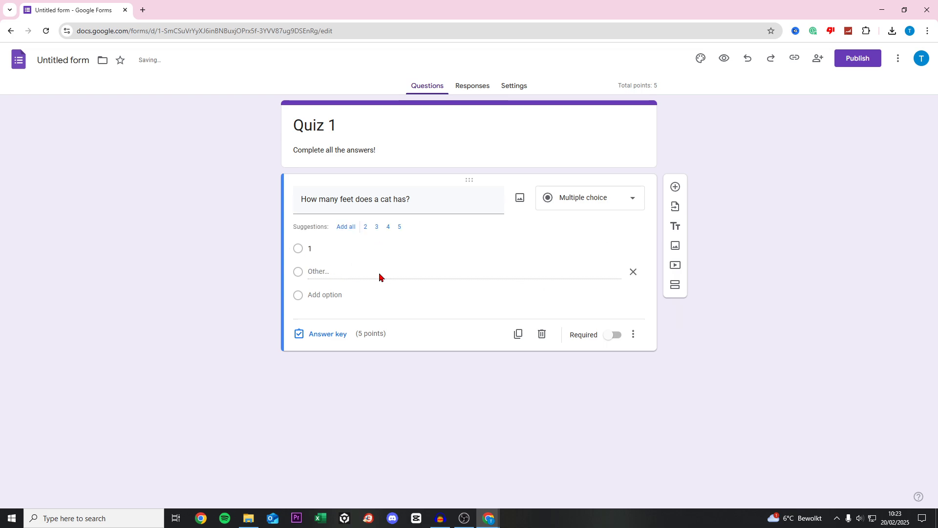
{"action": "left_click", "coordinate": [339, 297]}
{"action": "type", "text": "2"}
{"action": "left_click", "coordinate": [329, 318]}
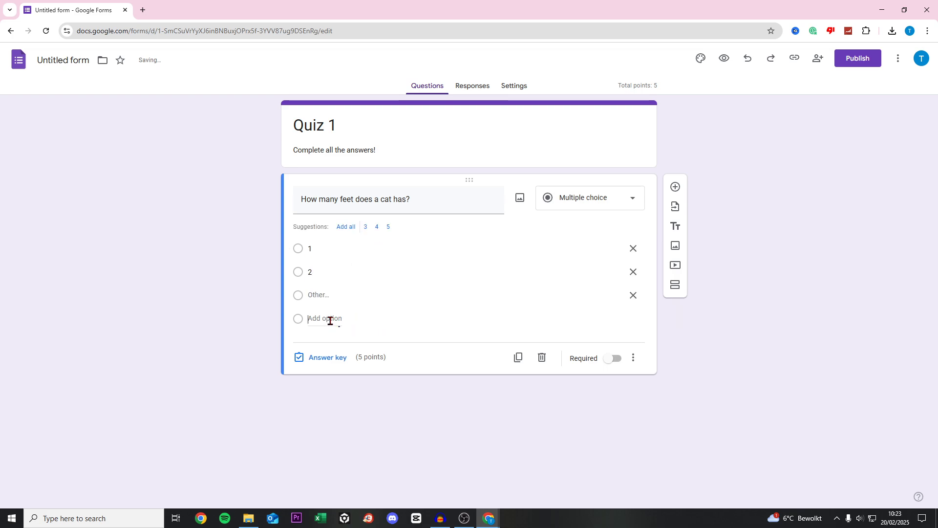
{"action": "left_click", "coordinate": [330, 341]}
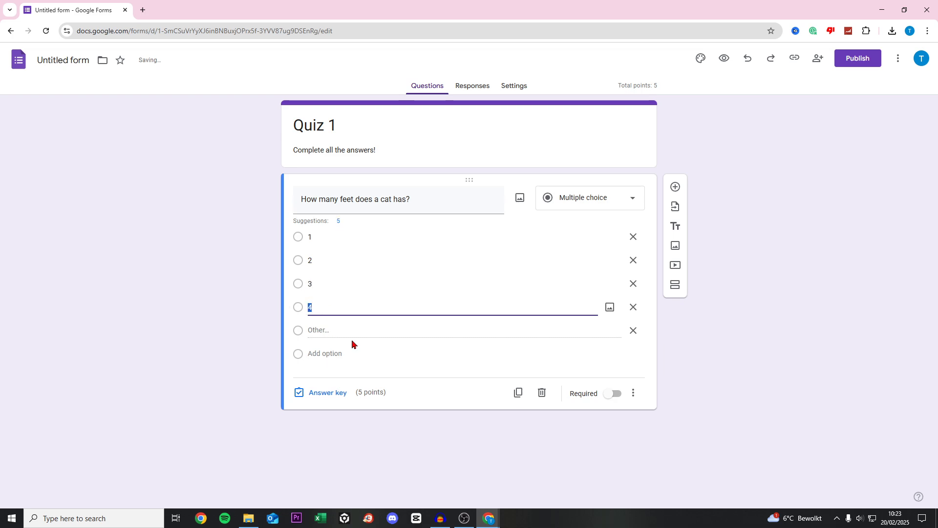
- Mark 4 as the correct answer in the answer key and enter "Please study more!" as feedback for incorrect answers
{"action": "left_click", "coordinate": [326, 394]}
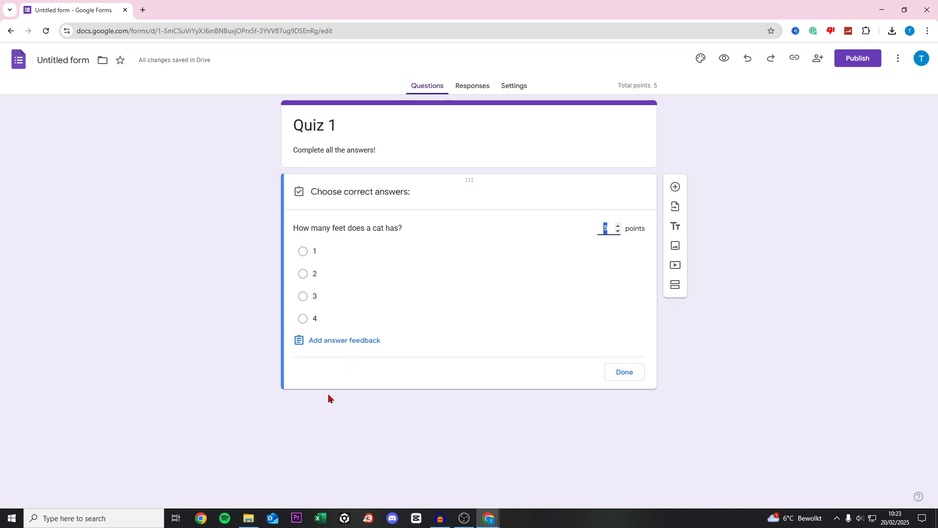
{"action": "left_click", "coordinate": [303, 318]}
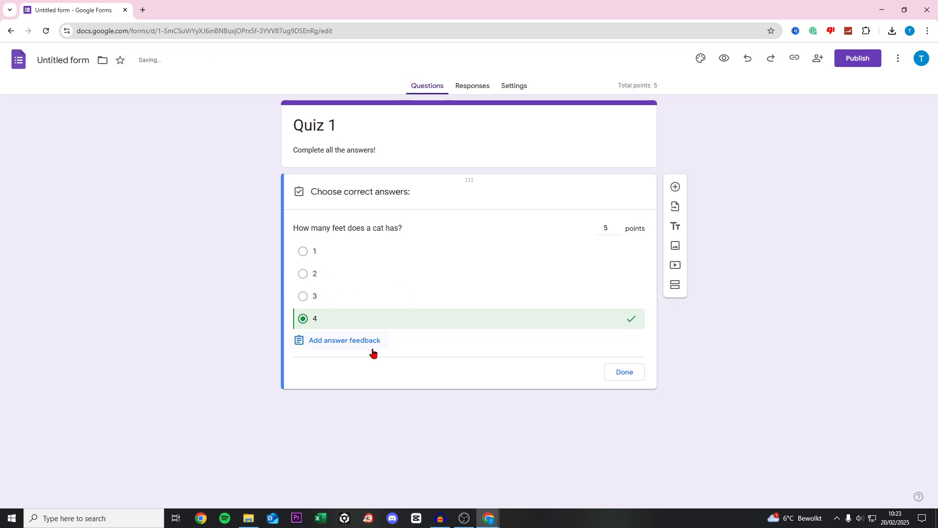
{"action": "left_click", "coordinate": [342, 347]}
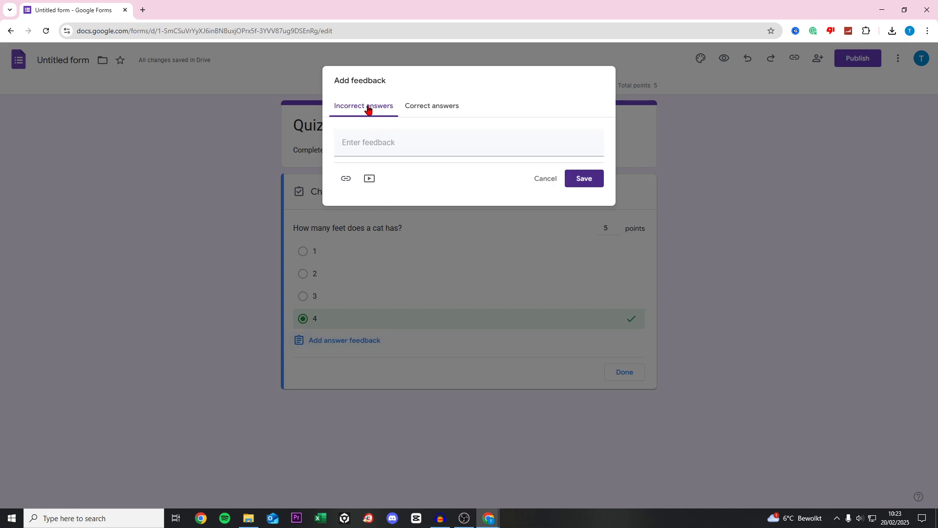
{"action": "left_click", "coordinate": [369, 138]}
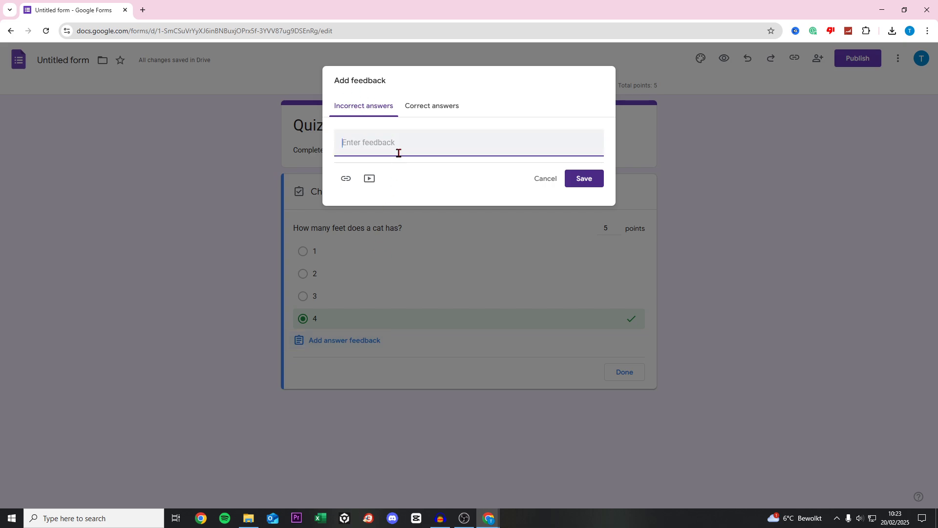
{"action": "type", "text": "Please stuy"}
{"action": "key", "text": "BackSpace"}
{"action": "type", "text": "dy more!"}
- Enter "You are smart!" as feedback for correct answers, save the feedback, and finish the question's answer key
{"action": "left_click", "coordinate": [427, 115]}
{"action": "left_click", "coordinate": [408, 147]}
{"action": "type", "text": "You are smart!"}
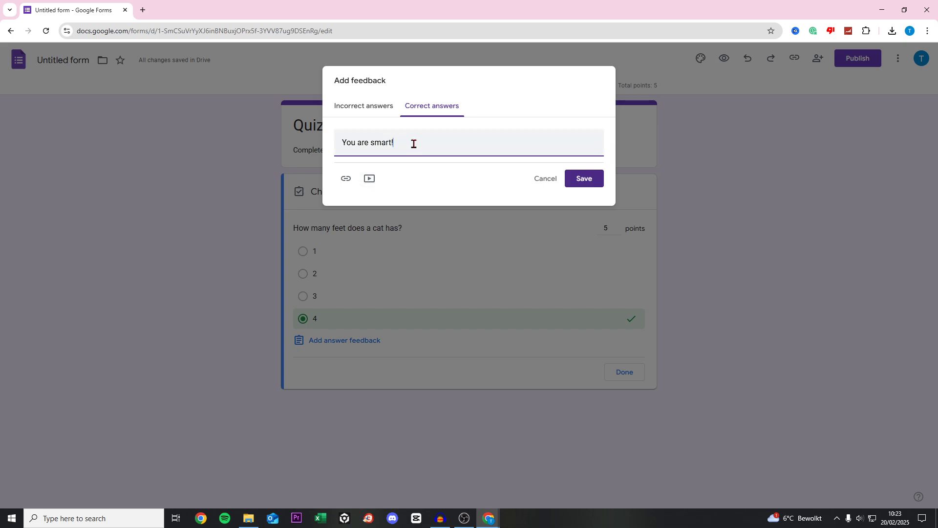
{"action": "left_click", "coordinate": [594, 179]}
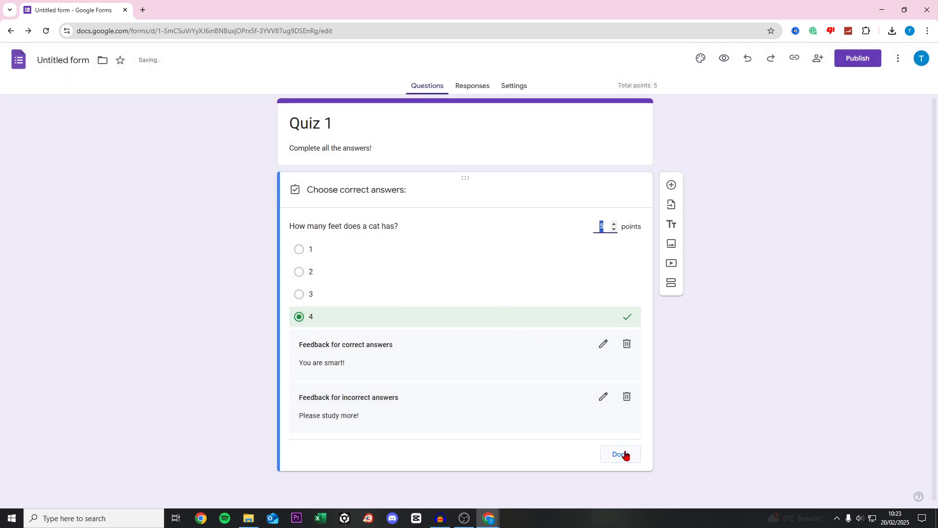
{"action": "left_click", "coordinate": [623, 456]}
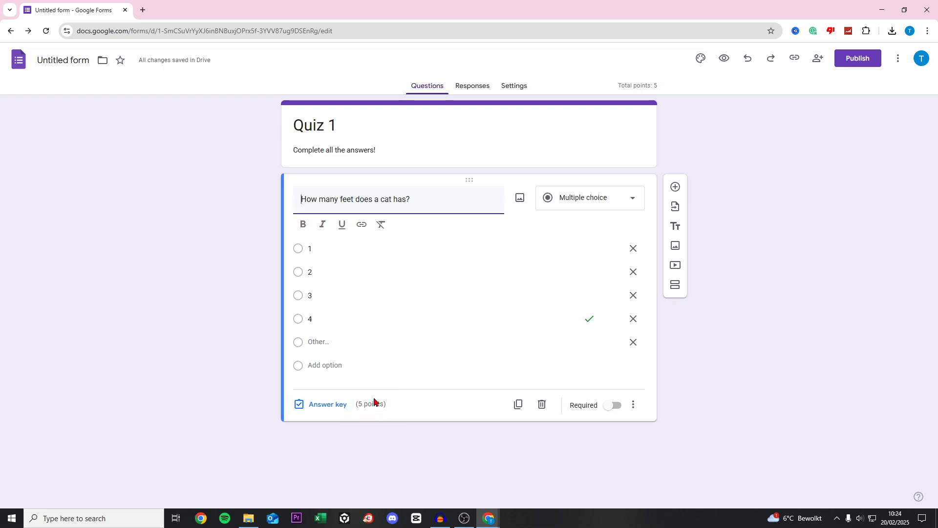
{"action": "left_click", "coordinate": [336, 406]}
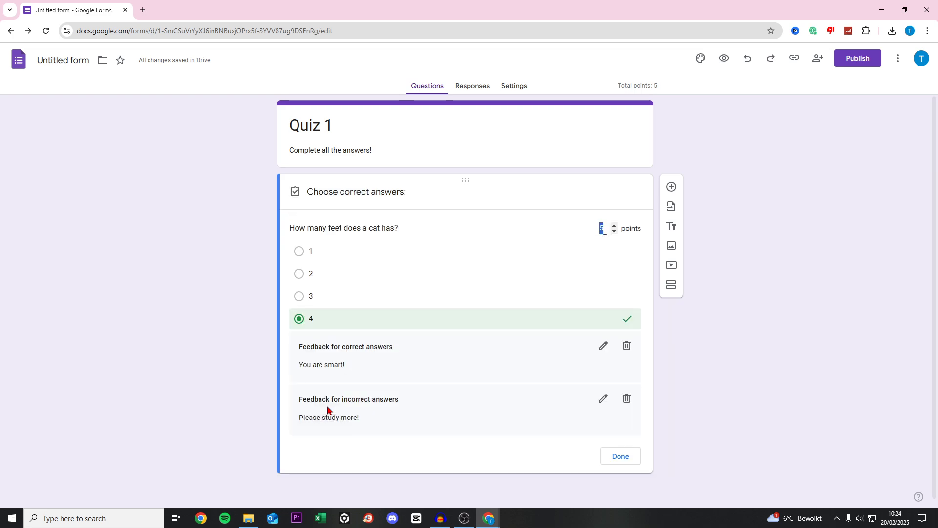
{"action": "left_click", "coordinate": [619, 458]}
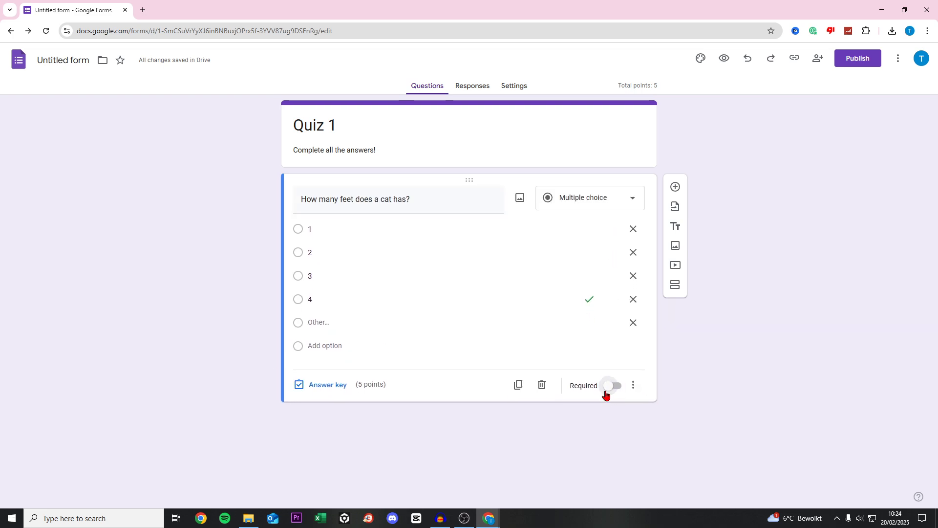
- Make the cat question required and add a second question titled "How many feet does a cat has?"
{"action": "left_click", "coordinate": [611, 387]}
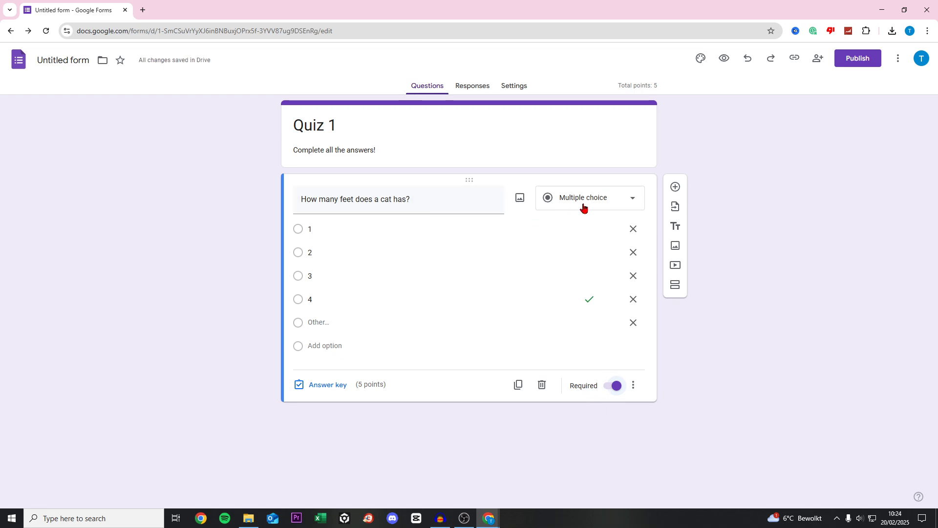
{"action": "left_click", "coordinate": [675, 188]}
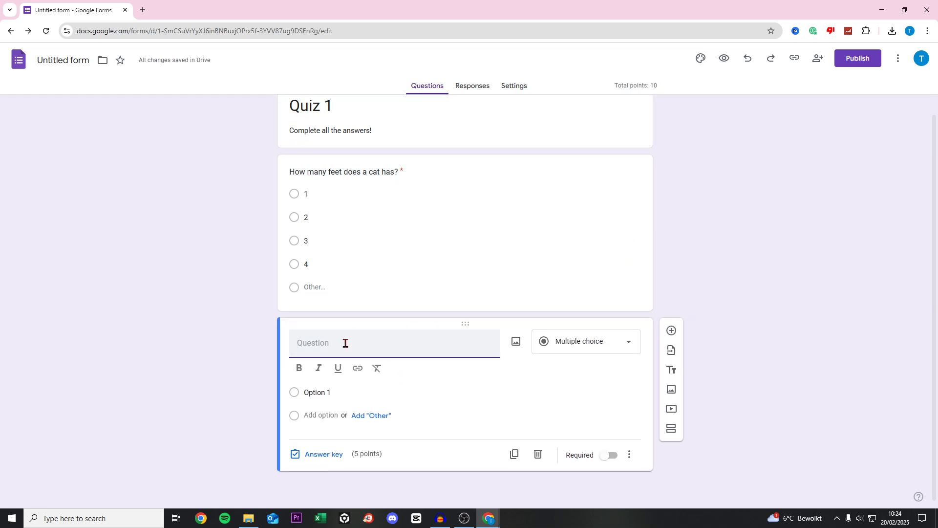
{"action": "type", "text": "H"}
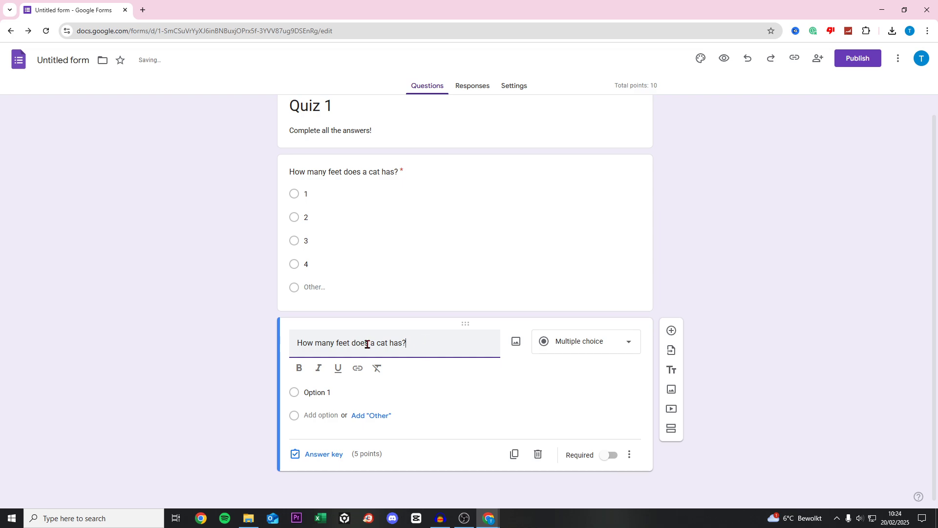
{"action": "left_click_drag", "start_coordinate": [456, 342], "coordinate": [291, 341]}
{"action": "left_click", "coordinate": [440, 345]}
- Change the second question to the Short answer type and list "4 feet" as the correct answer in its answer key
{"action": "left_click", "coordinate": [581, 343]}
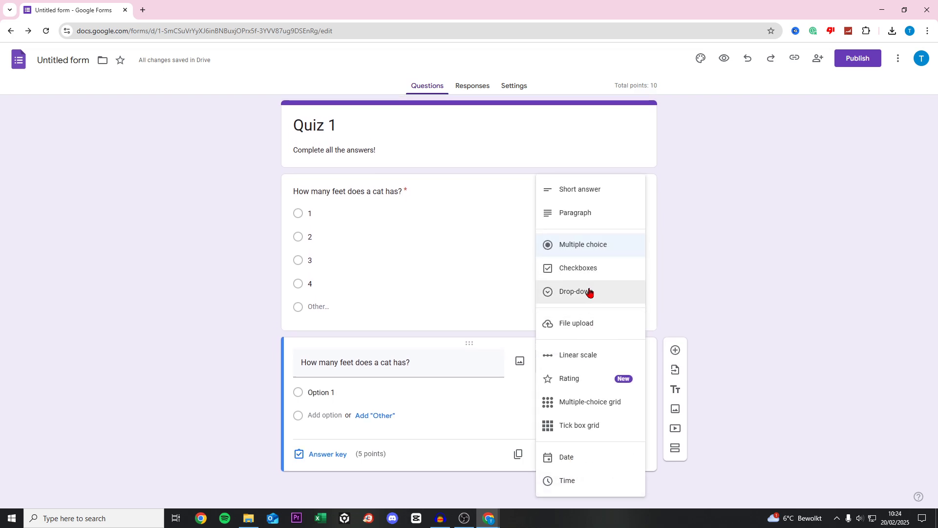
{"action": "left_click", "coordinate": [589, 191]}
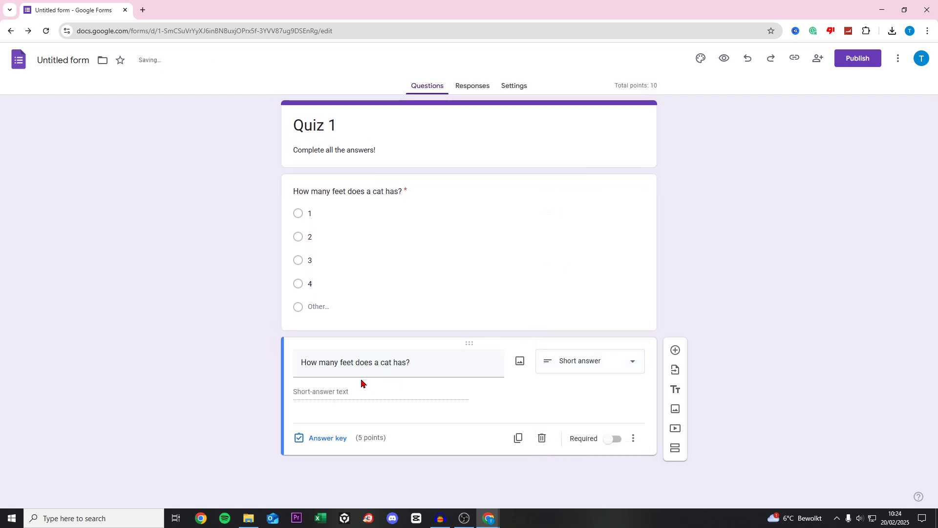
{"action": "left_click", "coordinate": [328, 438]}
{"action": "triple_click", "coordinate": [329, 410]}
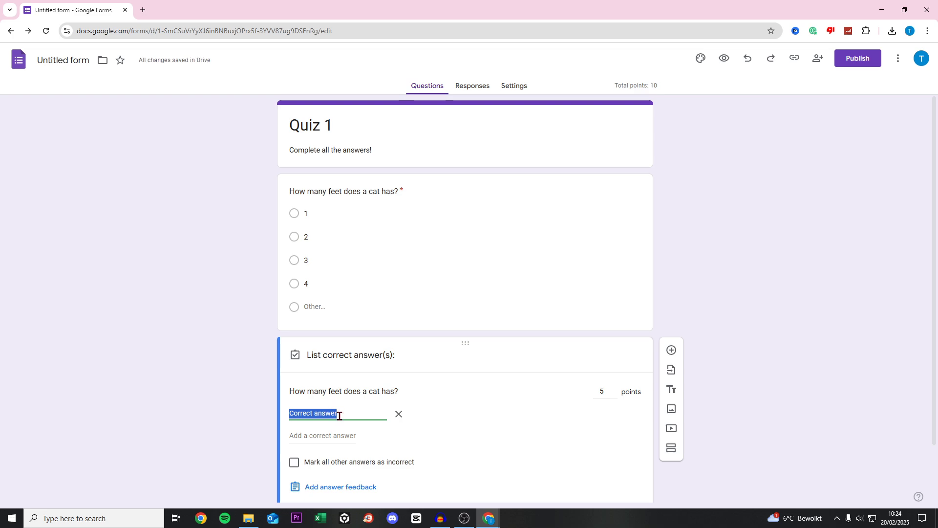
{"action": "type", "text": "4 feet"}
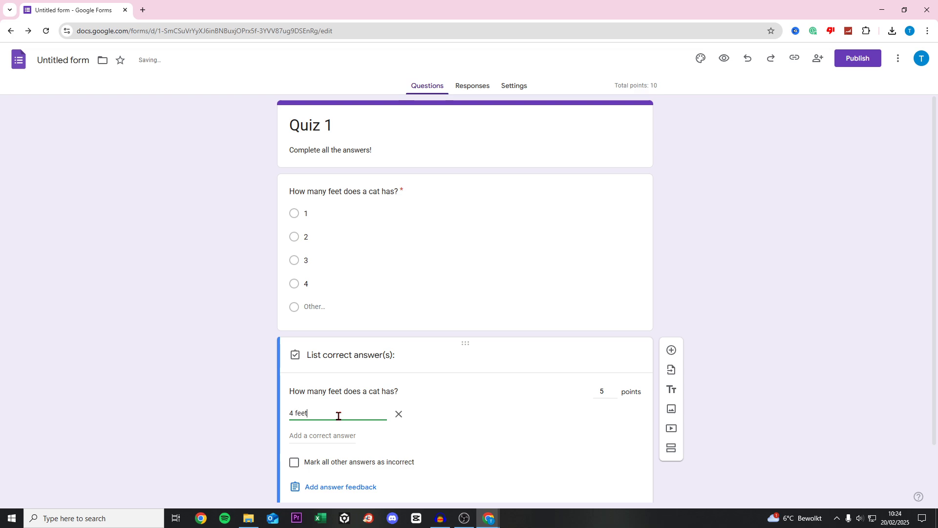
{"action": "left_click", "coordinate": [757, 245]}
{"action": "scroll", "coordinate": [506, 421], "scroll_direction": "down", "scroll_amount": 2}
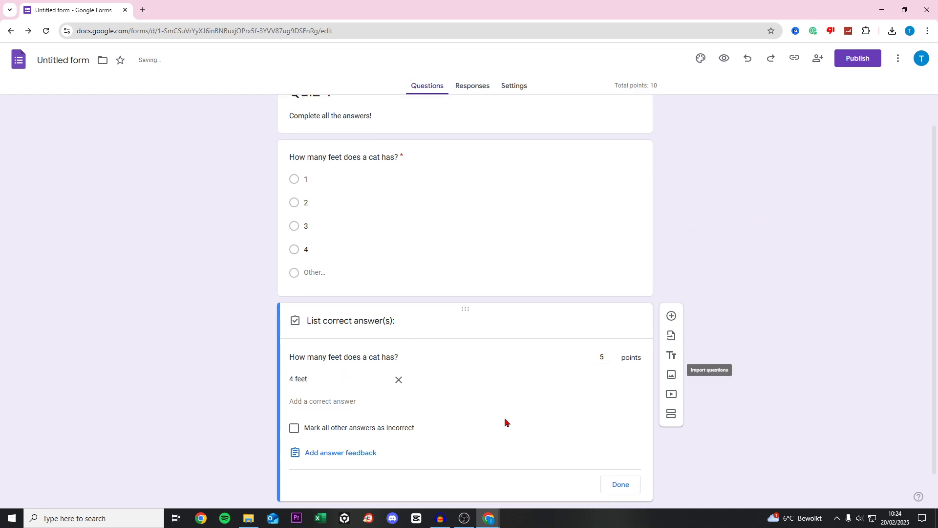
{"action": "left_click", "coordinate": [619, 456]}
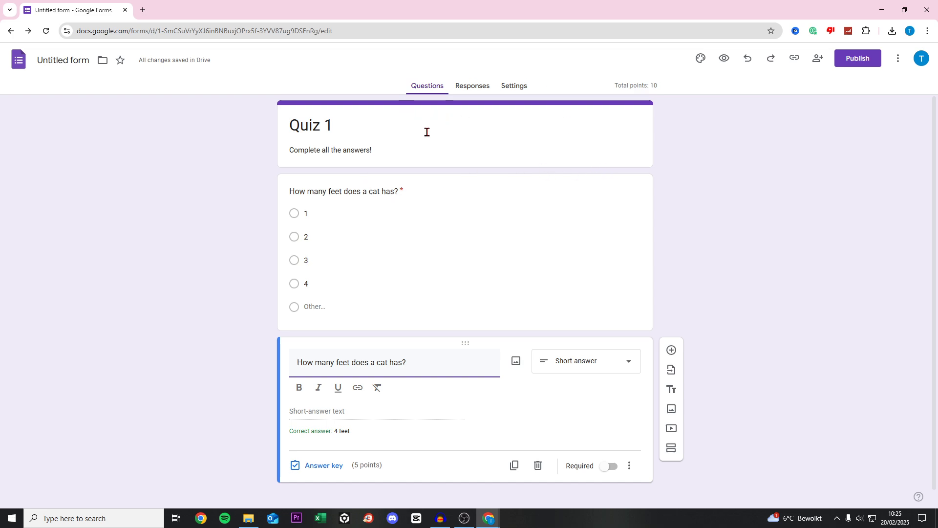
- Publish the form for anyone with the link and copy its responder link
{"action": "left_click", "coordinate": [858, 58]}
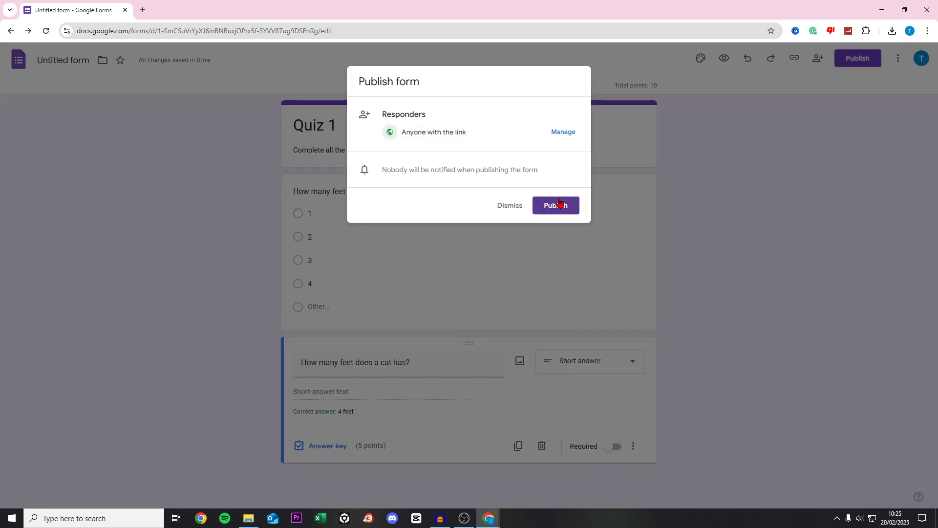
{"action": "left_click", "coordinate": [560, 203]}
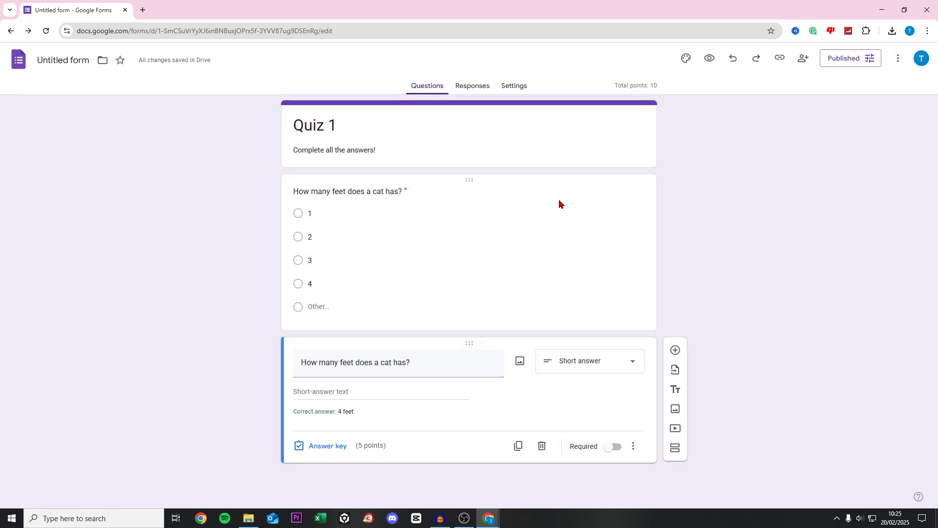
{"action": "left_click", "coordinate": [837, 64]}
{"action": "left_click", "coordinate": [399, 208]}
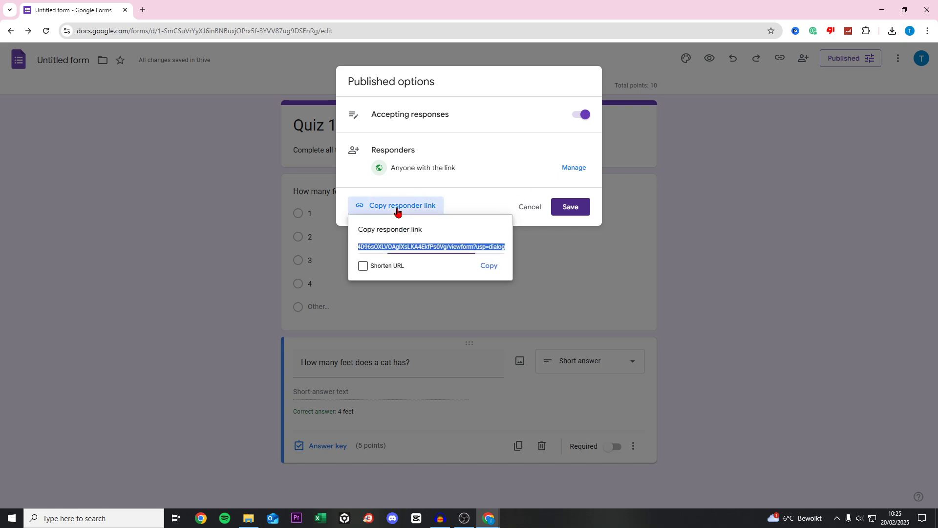
{"action": "left_click", "coordinate": [489, 266]}
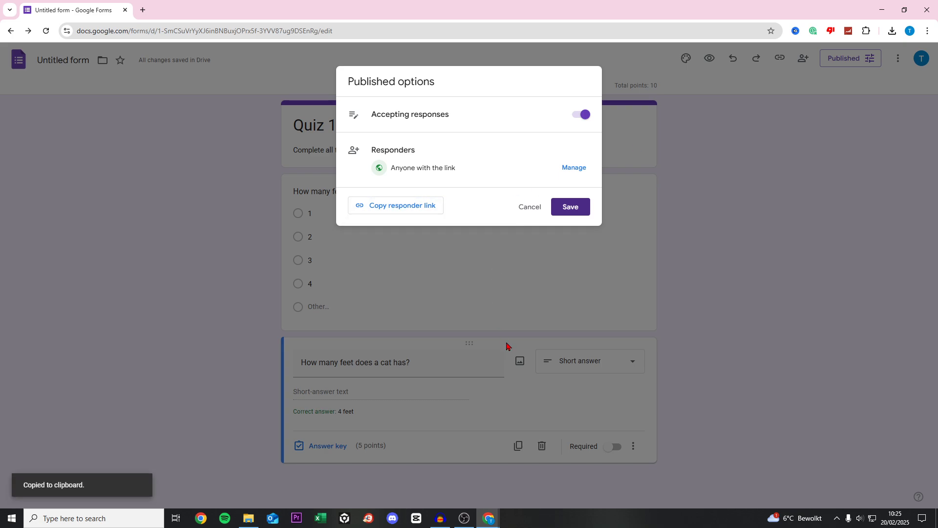
- Open a new browser window, copy the responder link again from the form, and load the quiz in that window
{"action": "right_click", "coordinate": [493, 519]}
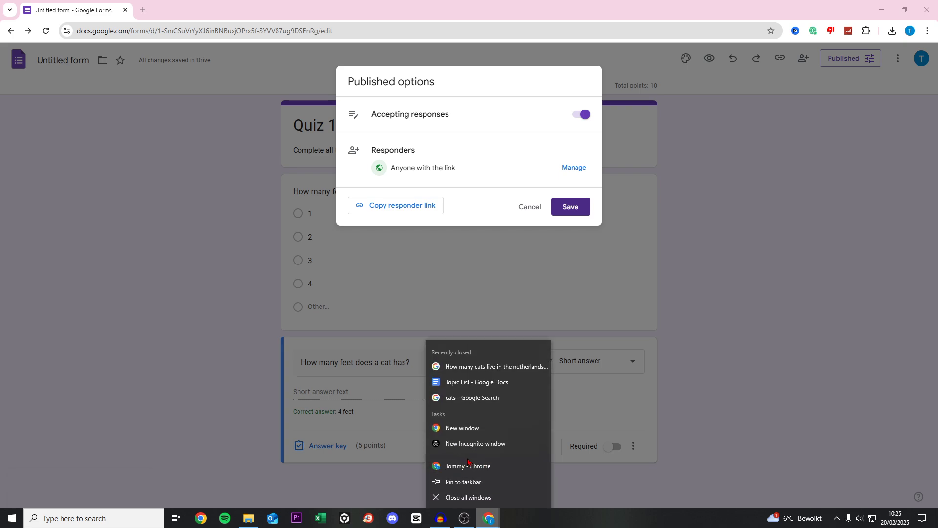
{"action": "left_click", "coordinate": [475, 435]}
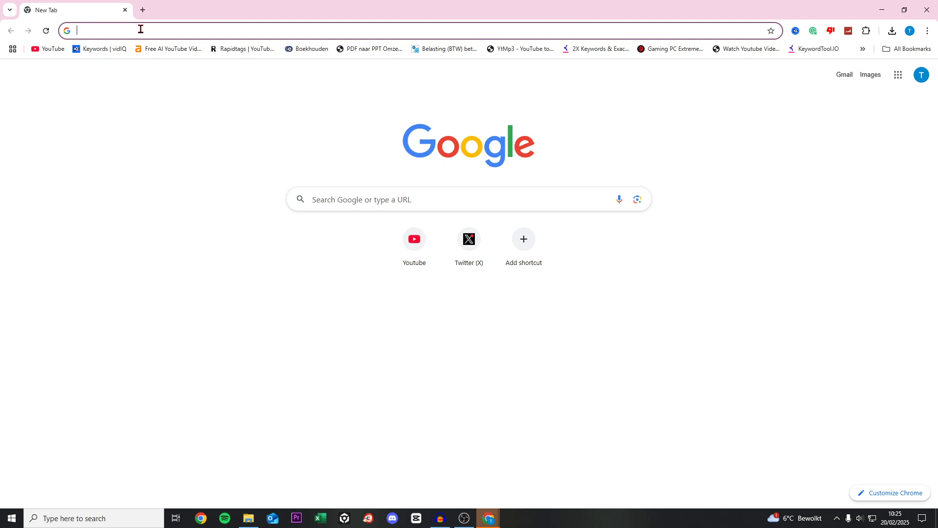
{"action": "left_click", "coordinate": [882, 10]}
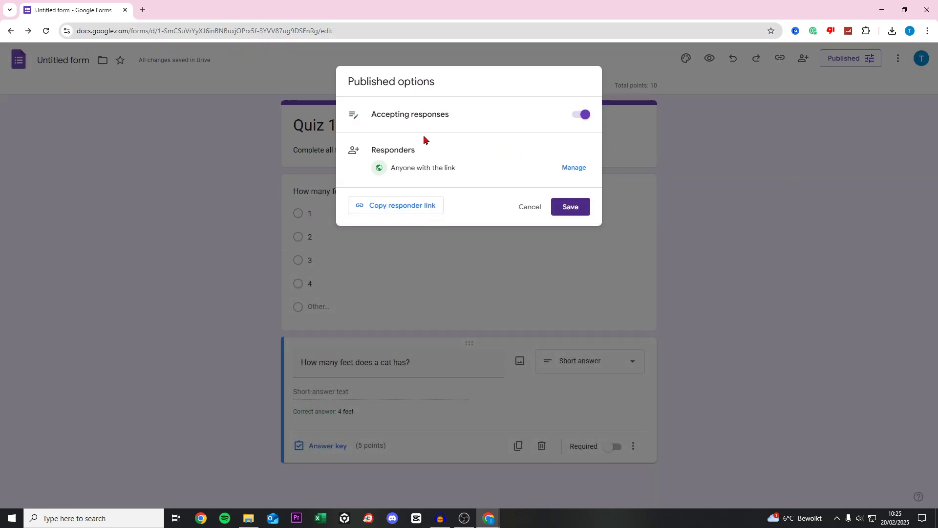
{"action": "left_click", "coordinate": [402, 208]}
{"action": "left_click", "coordinate": [488, 266]}
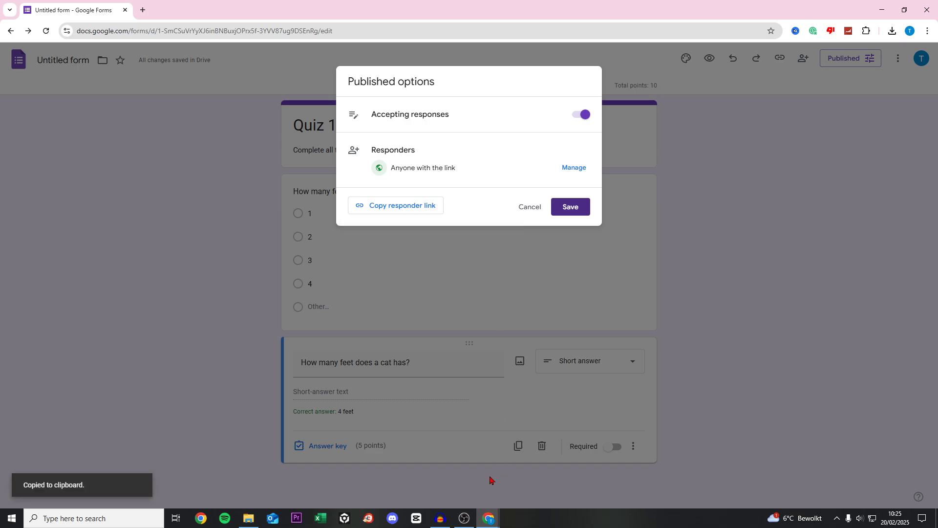
{"action": "mouse_move", "coordinate": [489, 517]}
{"action": "left_click", "coordinate": [589, 478]}
{"action": "key", "text": "ctrl+v"}
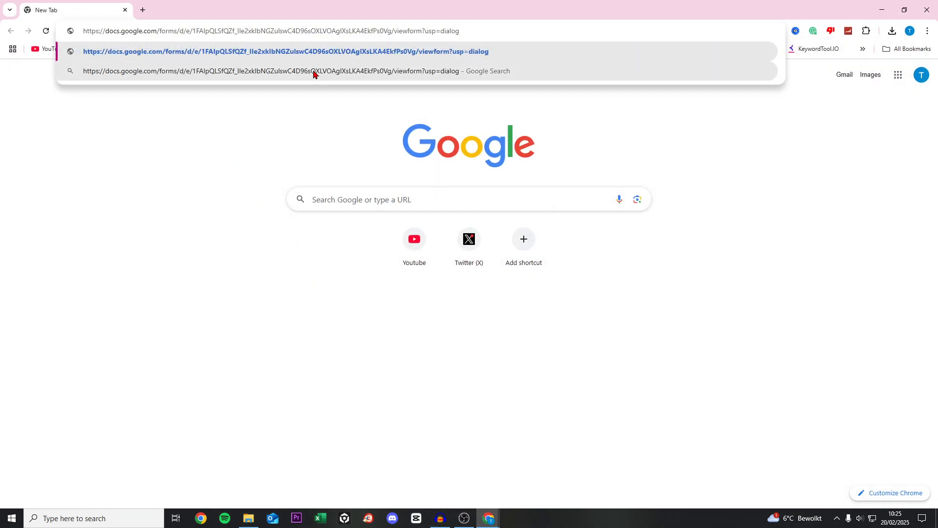
{"action": "key", "text": "Return"}
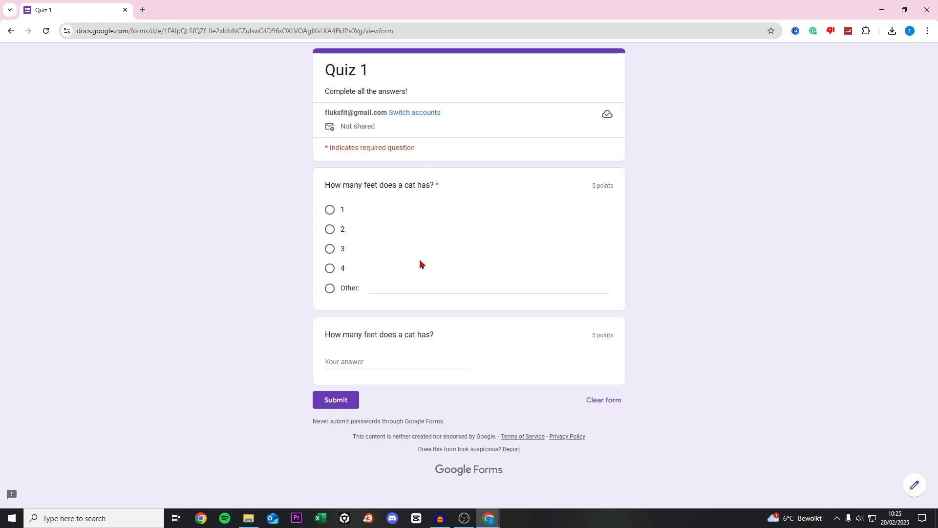
- Answer the first quiz question with 3, enter "4 Feet" for the second, and submit the response
{"action": "left_click", "coordinate": [329, 270]}
{"action": "left_click", "coordinate": [334, 249]}
{"action": "left_click", "coordinate": [370, 360]}
{"action": "type", "text": "4 Feet"}
{"action": "left_click", "coordinate": [341, 402]}
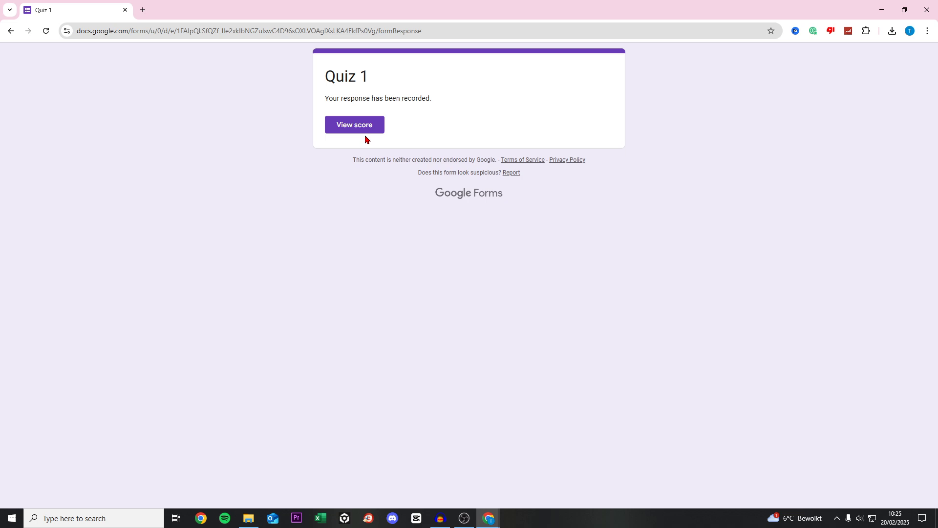
- View the score of the submitted quiz, return to the form editor and dismiss the published options
{"action": "left_click", "coordinate": [347, 131]}
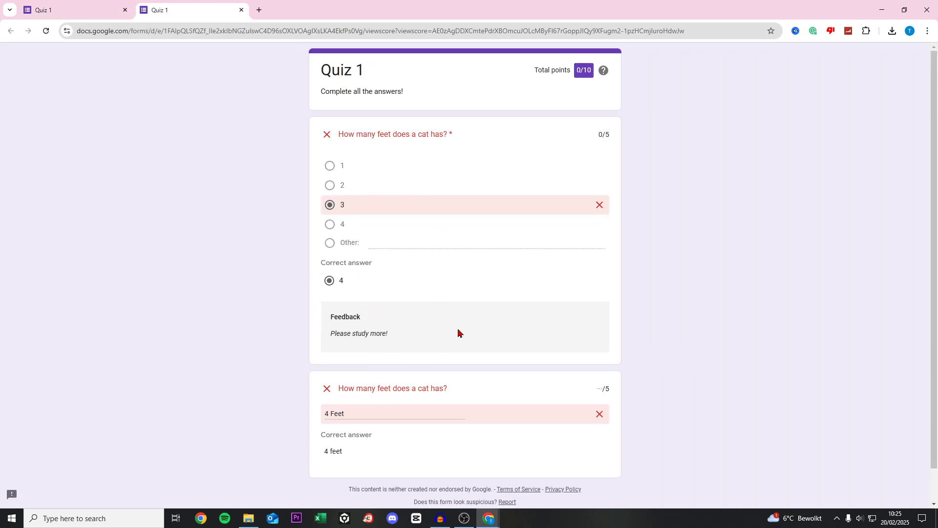
{"action": "left_click", "coordinate": [241, 10]}
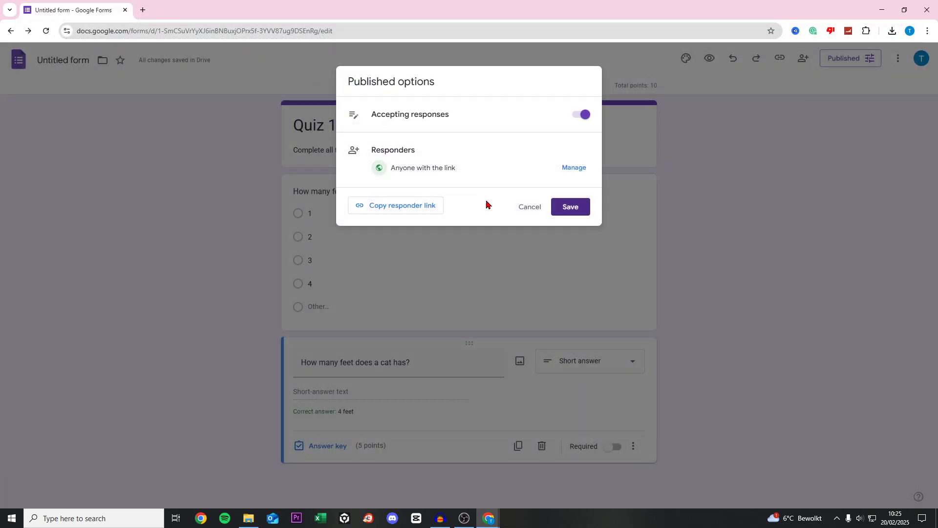
{"action": "left_click", "coordinate": [538, 207]}
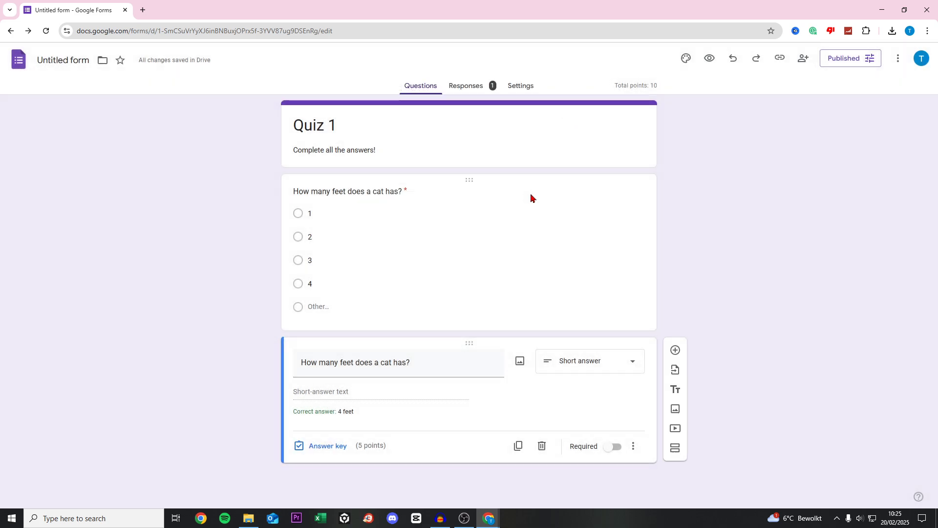
- Examine the form's response summary, including the insights, frequently missed questions and the answers to each question
{"action": "left_click", "coordinate": [488, 88]}
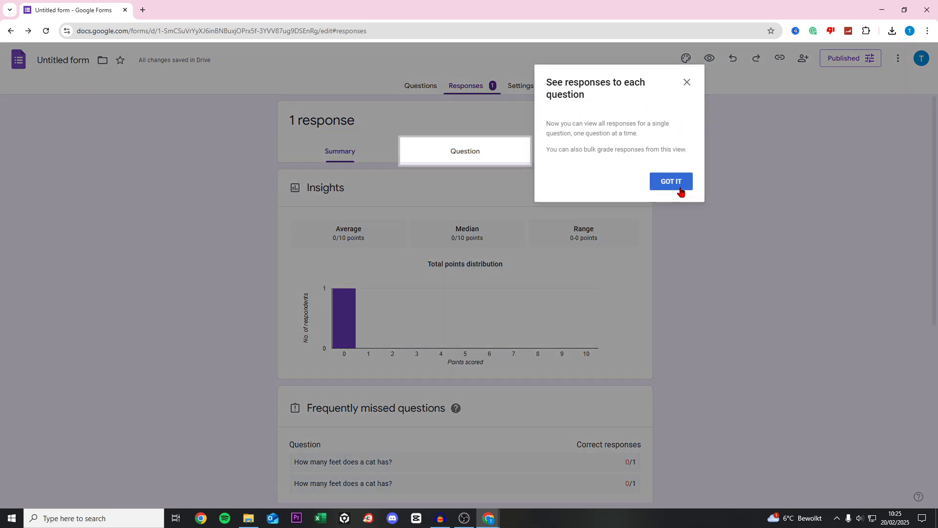
{"action": "left_click", "coordinate": [677, 185]}
{"action": "scroll", "coordinate": [636, 252], "scroll_direction": "down", "scroll_amount": 5}
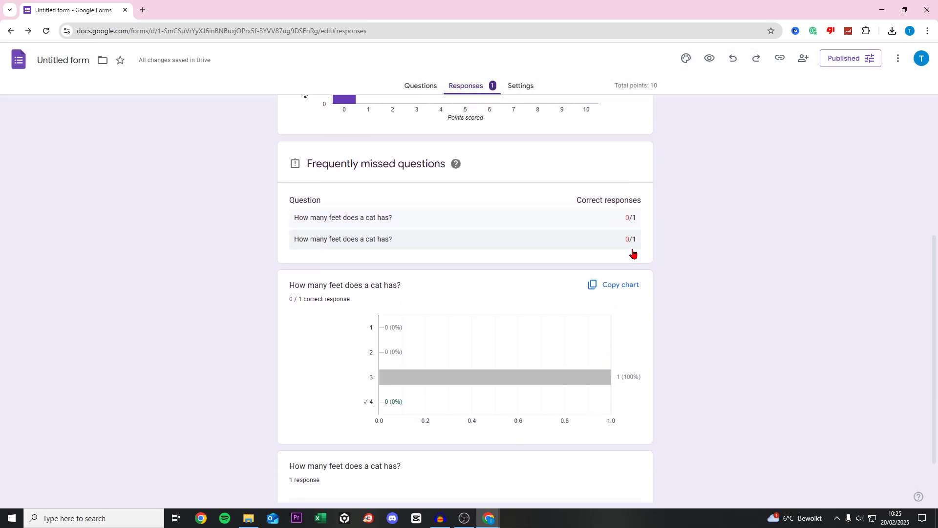
{"action": "scroll", "coordinate": [633, 253], "scroll_direction": "up", "scroll_amount": 5}
{"action": "scroll", "coordinate": [386, 265], "scroll_direction": "down", "scroll_amount": 6}
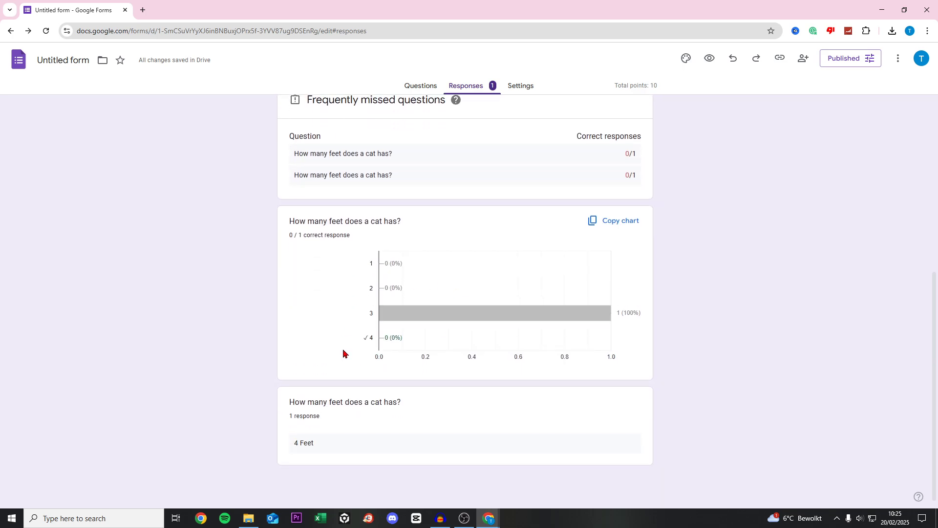
{"action": "scroll", "coordinate": [350, 324], "scroll_direction": "up", "scroll_amount": 7}
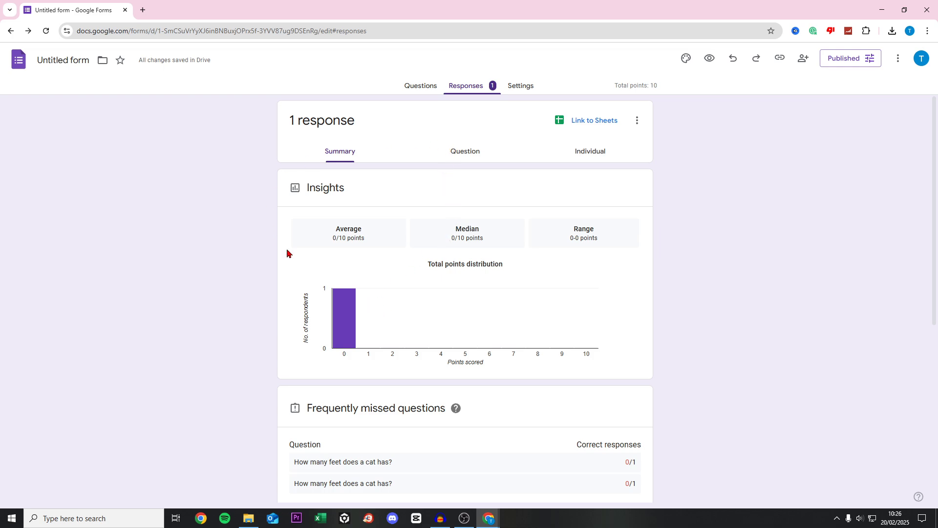
{"action": "scroll", "coordinate": [309, 205], "scroll_direction": "down", "scroll_amount": 2}
{"action": "scroll", "coordinate": [352, 298], "scroll_direction": "down", "scroll_amount": 2}
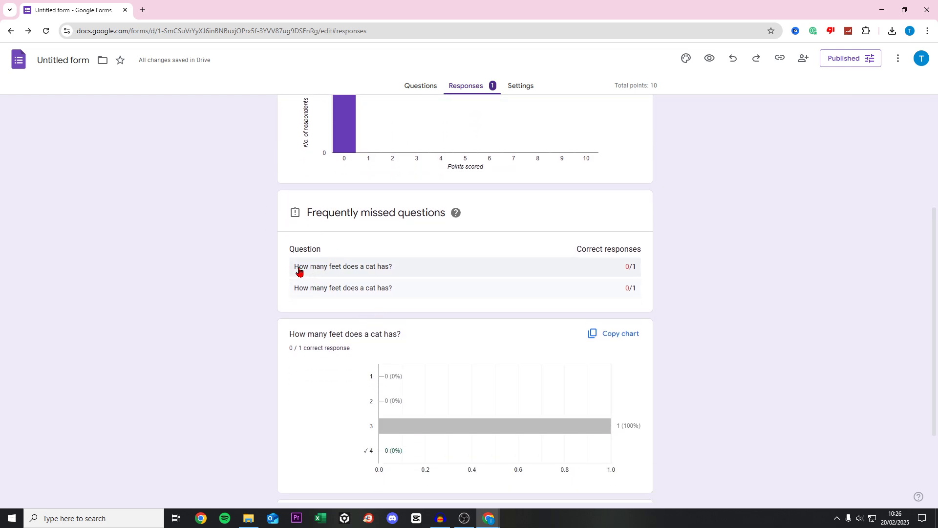
{"action": "scroll", "coordinate": [434, 405], "scroll_direction": "up", "scroll_amount": 2}
{"action": "scroll", "coordinate": [435, 405], "scroll_direction": "up", "scroll_amount": 2}
{"action": "scroll", "coordinate": [436, 405], "scroll_direction": "down", "scroll_amount": 6}
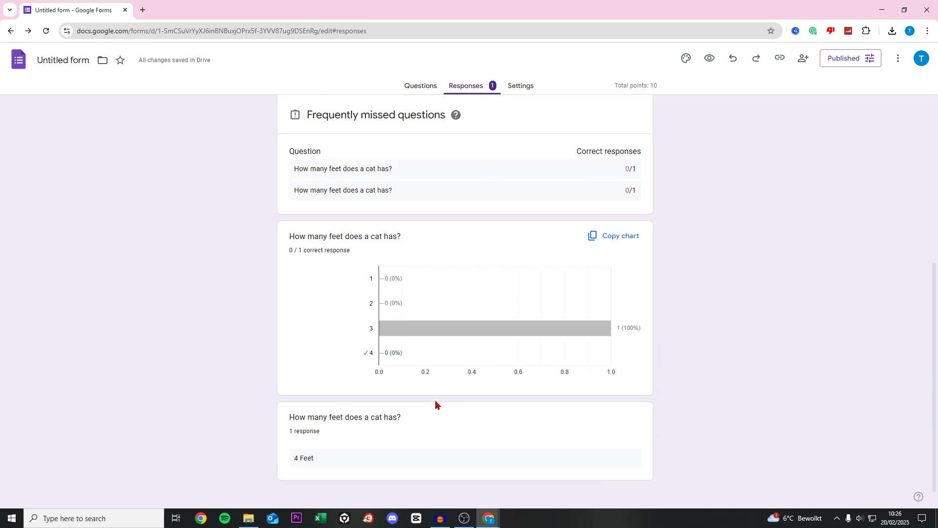
{"action": "scroll", "coordinate": [399, 408], "scroll_direction": "up", "scroll_amount": 1}
{"action": "scroll", "coordinate": [612, 306], "scroll_direction": "up", "scroll_amount": 5}
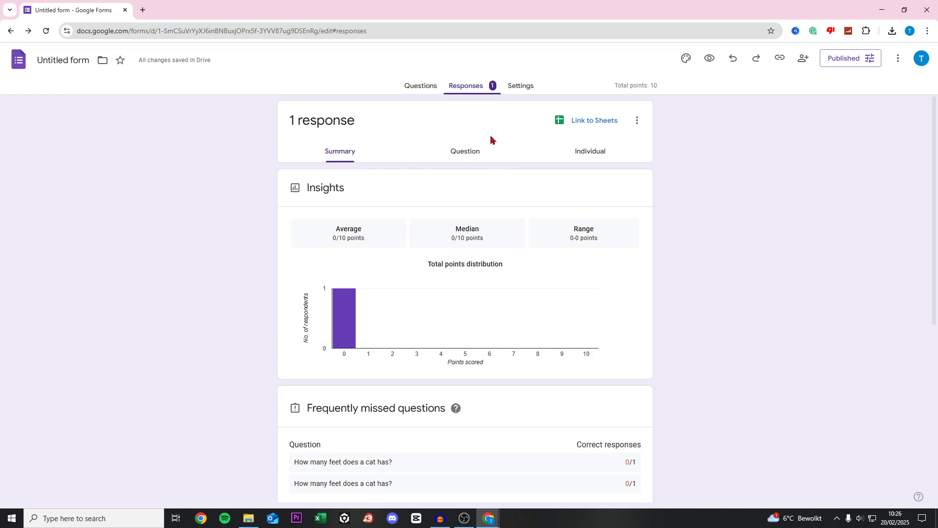
- Turn on email notifications for new responses and check that the option is enabled
{"action": "left_click", "coordinate": [636, 122]}
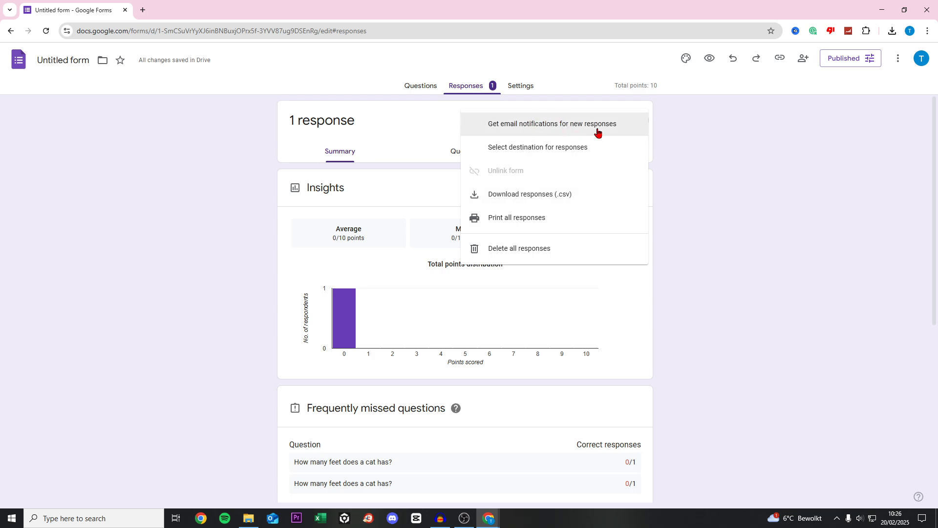
{"action": "left_click", "coordinate": [538, 130]}
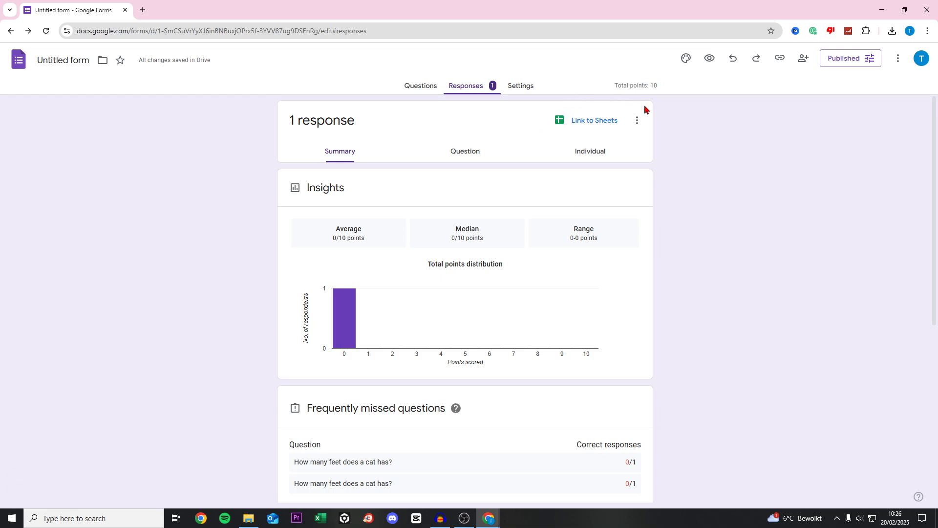
{"action": "left_click", "coordinate": [637, 120]}
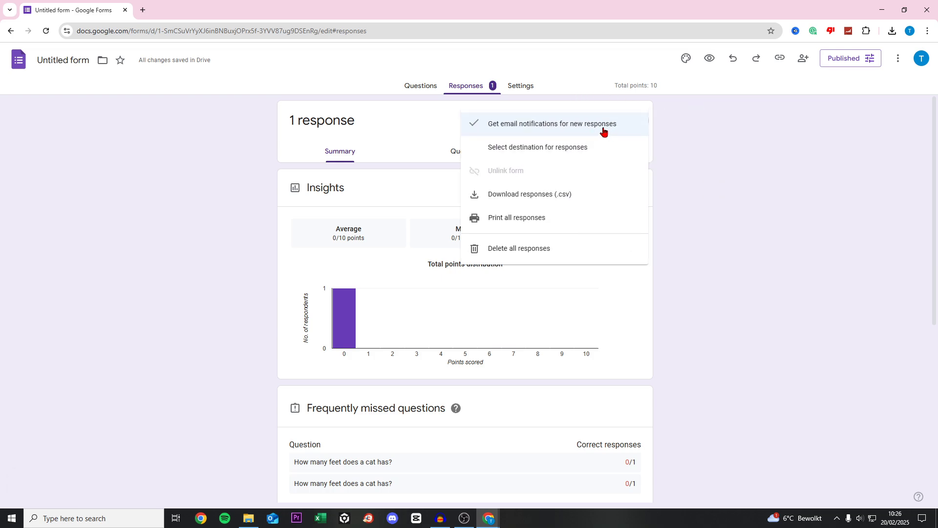
{"action": "left_click", "coordinate": [738, 194]}
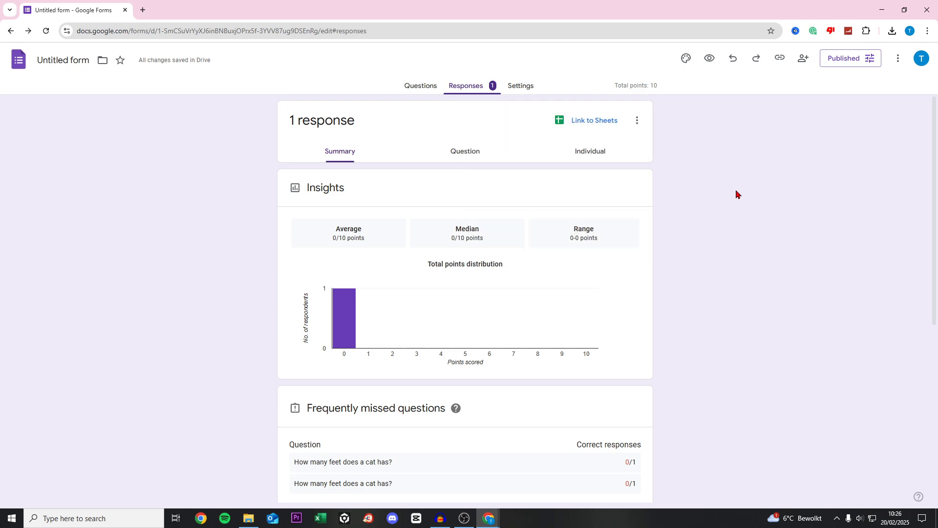